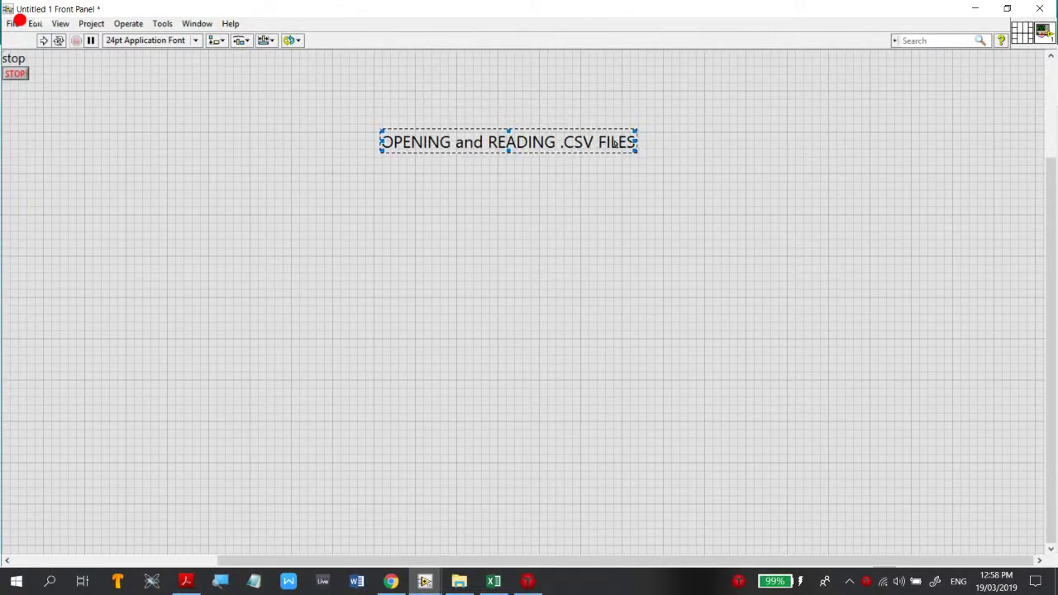
click(665, 167)
click(568, 136)
click(654, 184)
drag(560, 147, 594, 141)
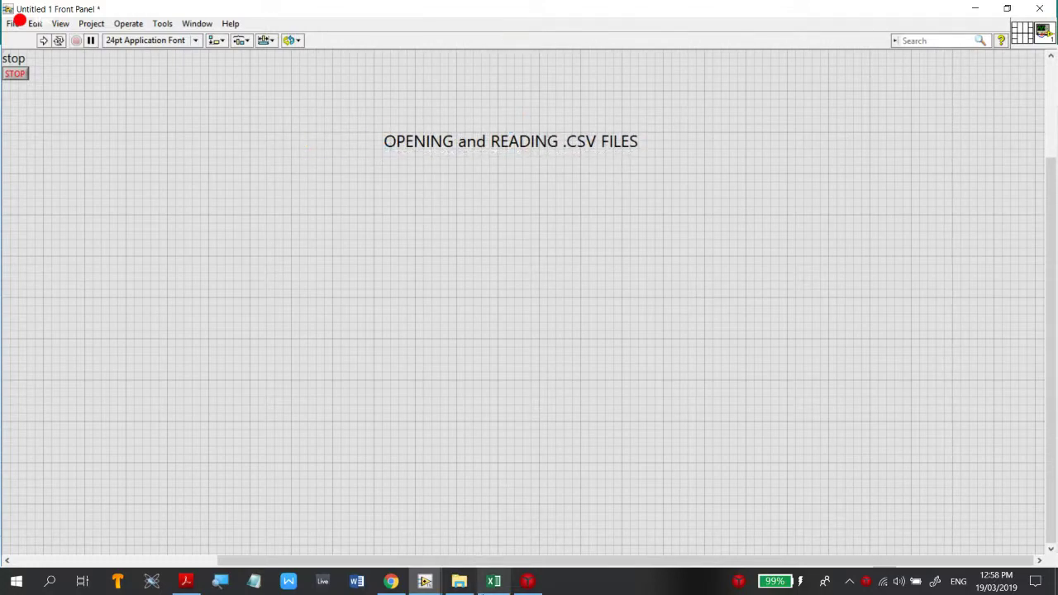
Switch to the blank Excel workbook and enter .csv in cell D6
click(494, 581)
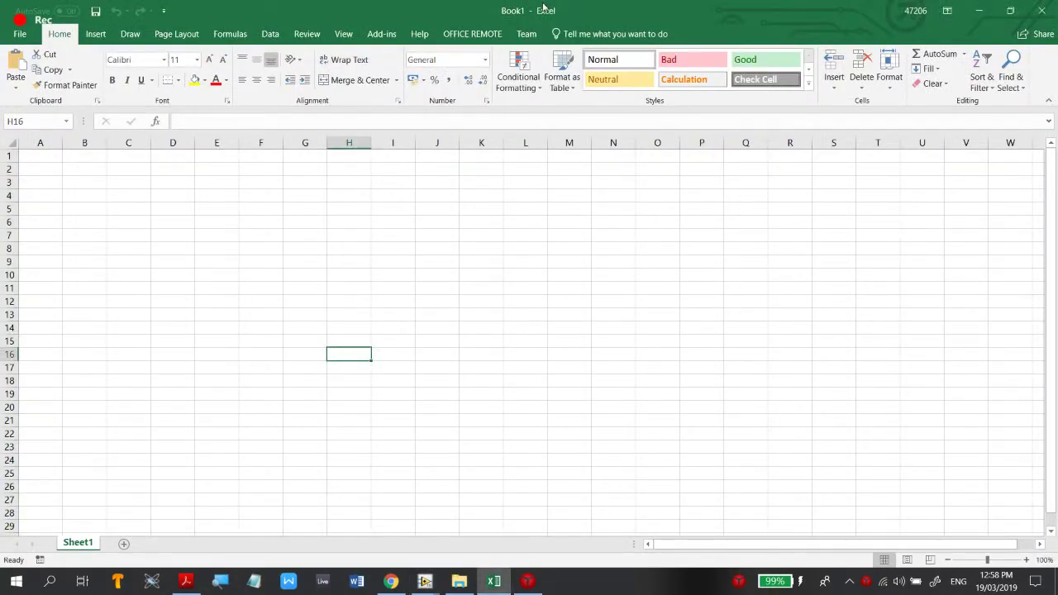
drag(543, 8, 502, 111)
double_click(503, 110)
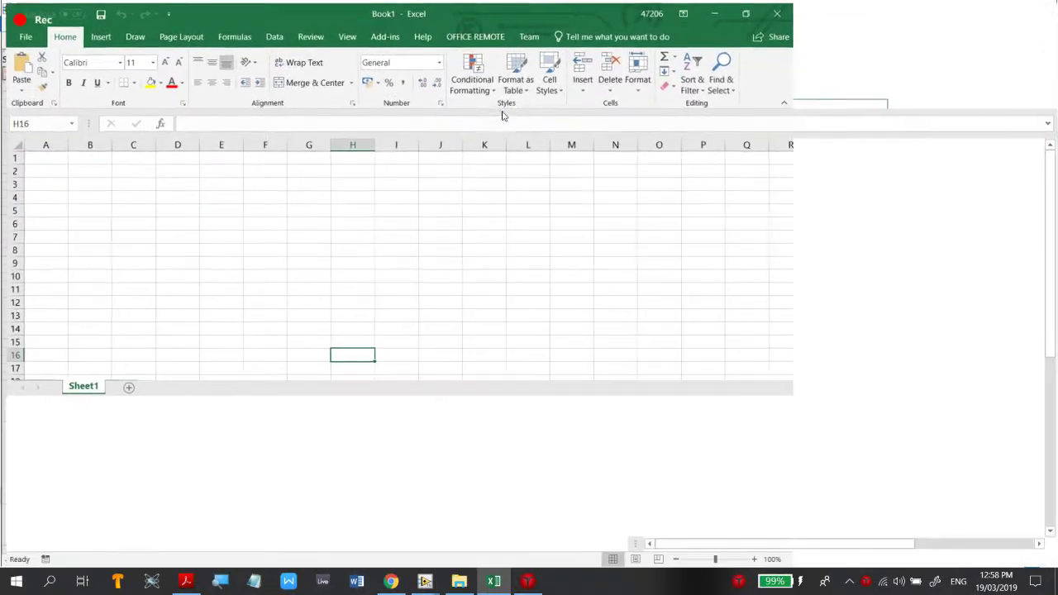
click(305, 235)
click(178, 223)
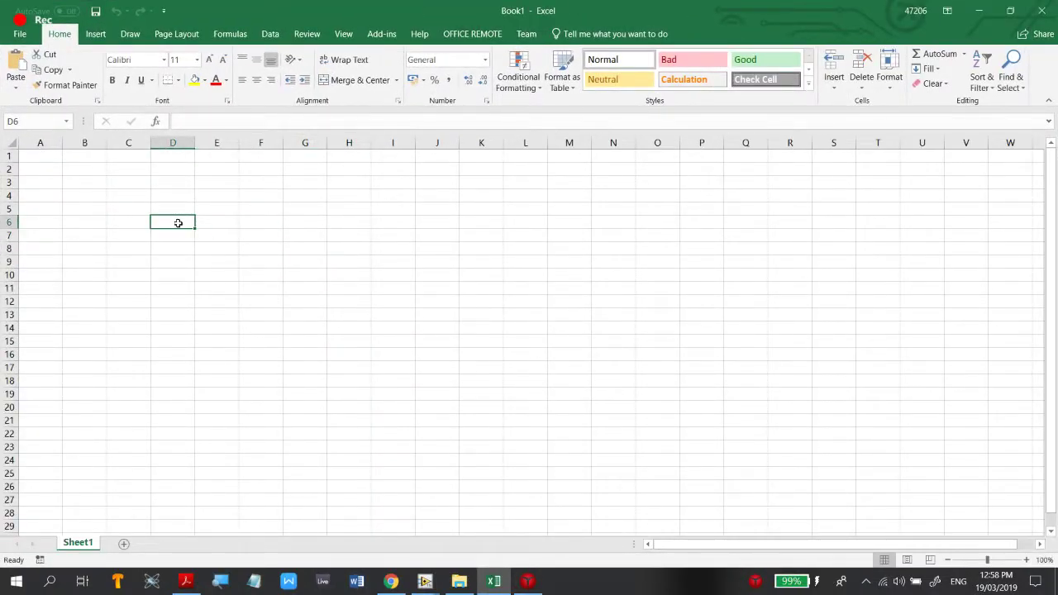
text(.)
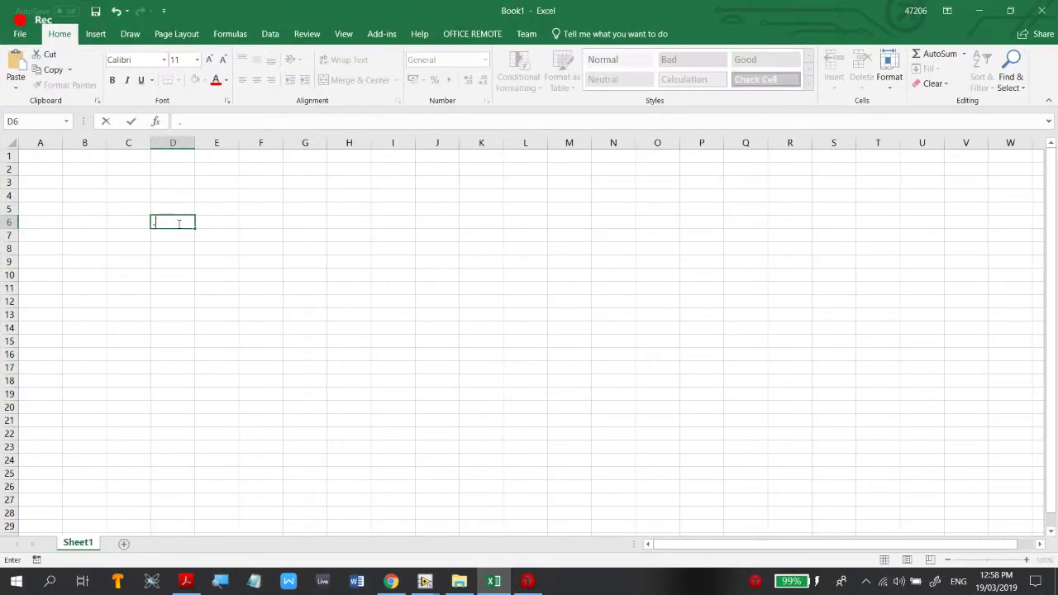
text(csv)
Enter "Comma Separated Varialb" in cell E6, beside the .csv entry
click(219, 221)
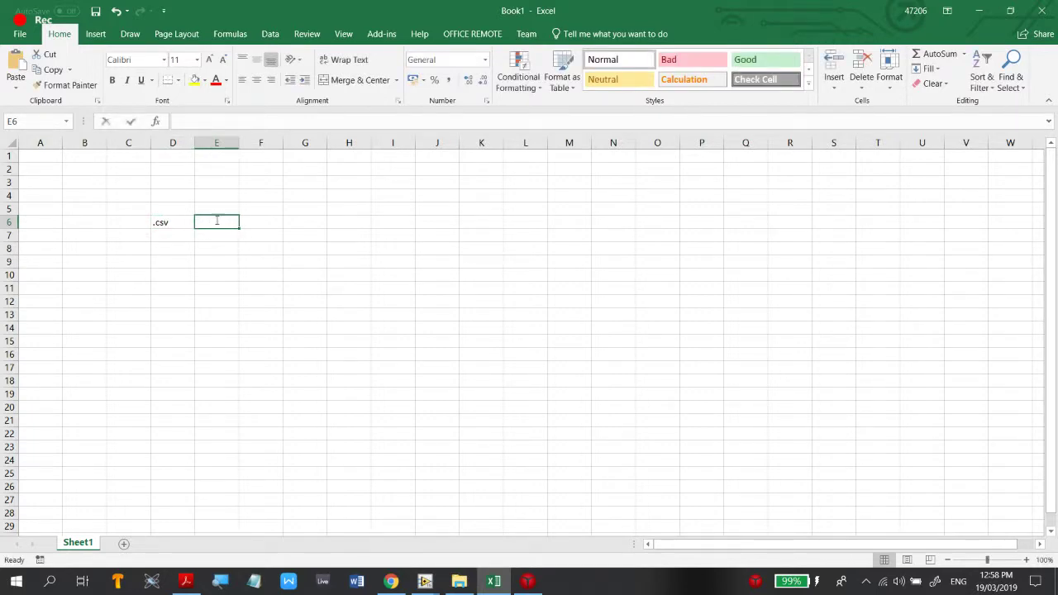
double_click(217, 219)
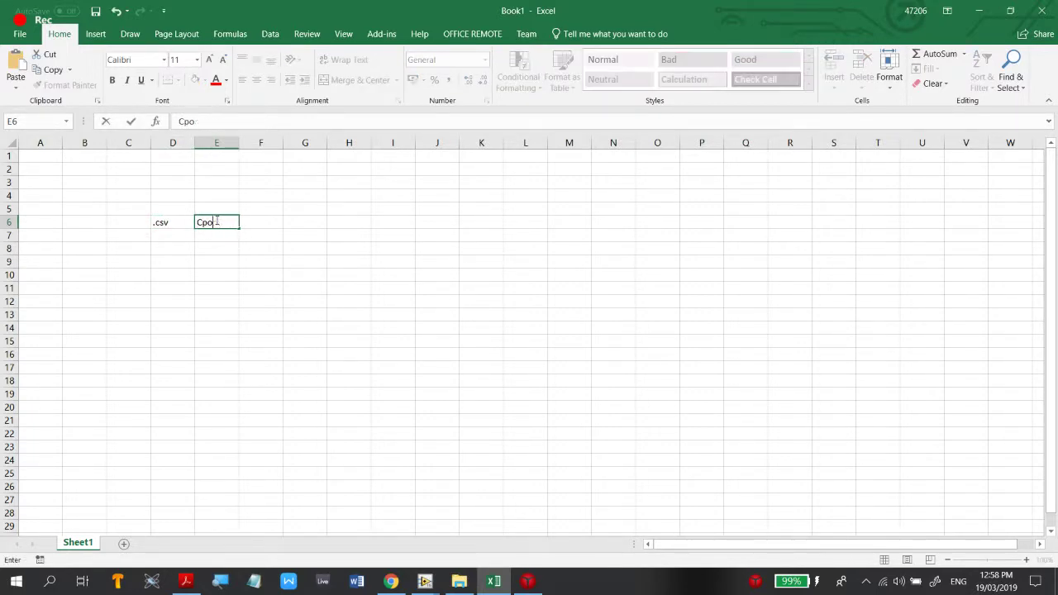
text(Comma Separated Varialb)
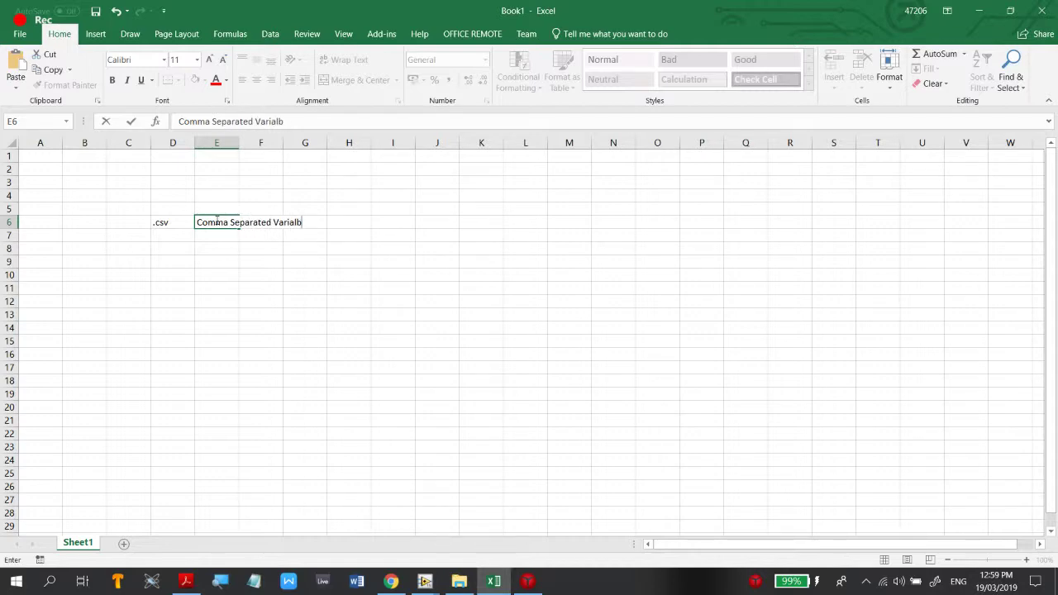
Undo the text entries in cells E6 and D6, leaving the sheet blank
click(313, 300)
click(237, 220)
click(260, 248)
click(223, 224)
key(ctrl+z)
key(ctrl+z)
key(ctrl+z)
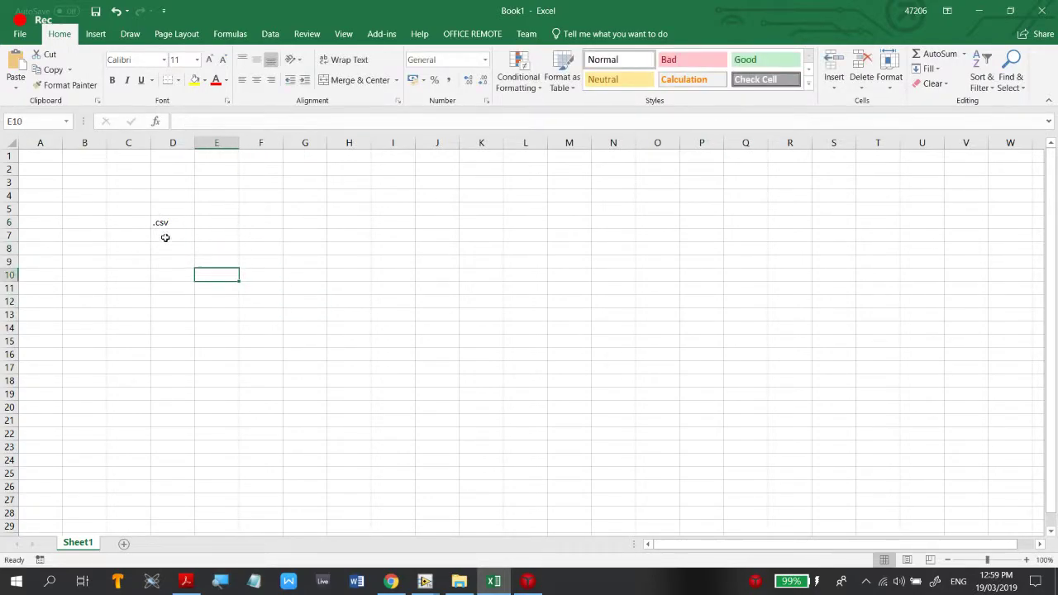
click(114, 208)
click(85, 193)
click(240, 276)
click(102, 198)
click(394, 405)
click(130, 244)
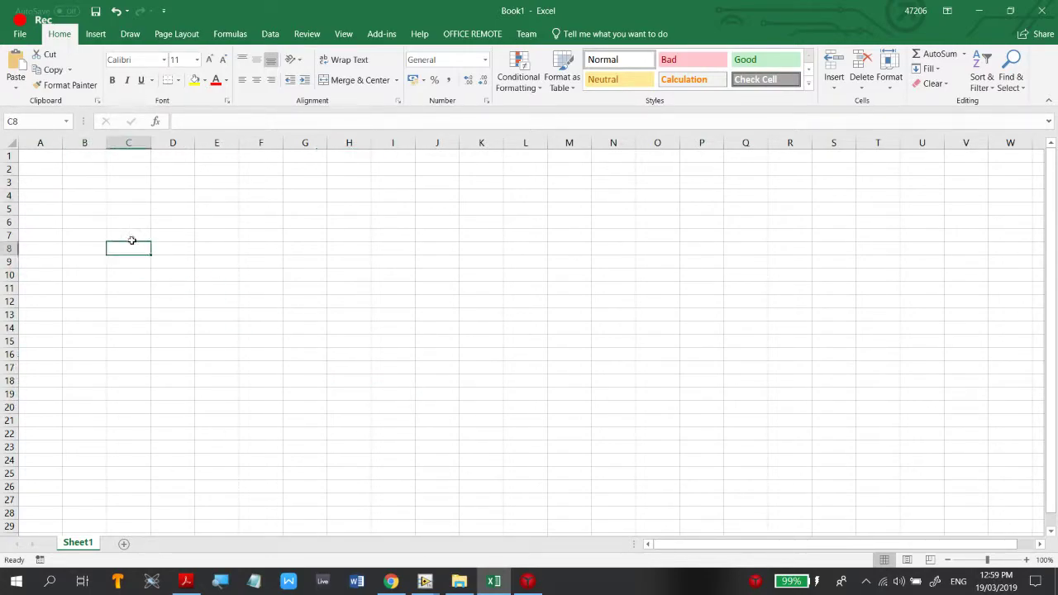
click(44, 155)
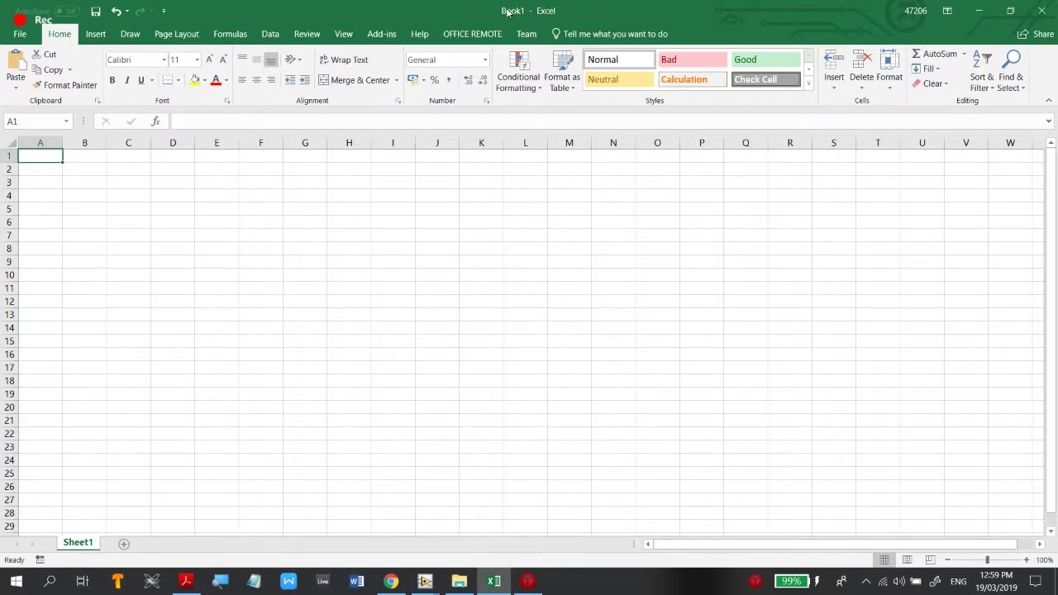
double_click(443, 11)
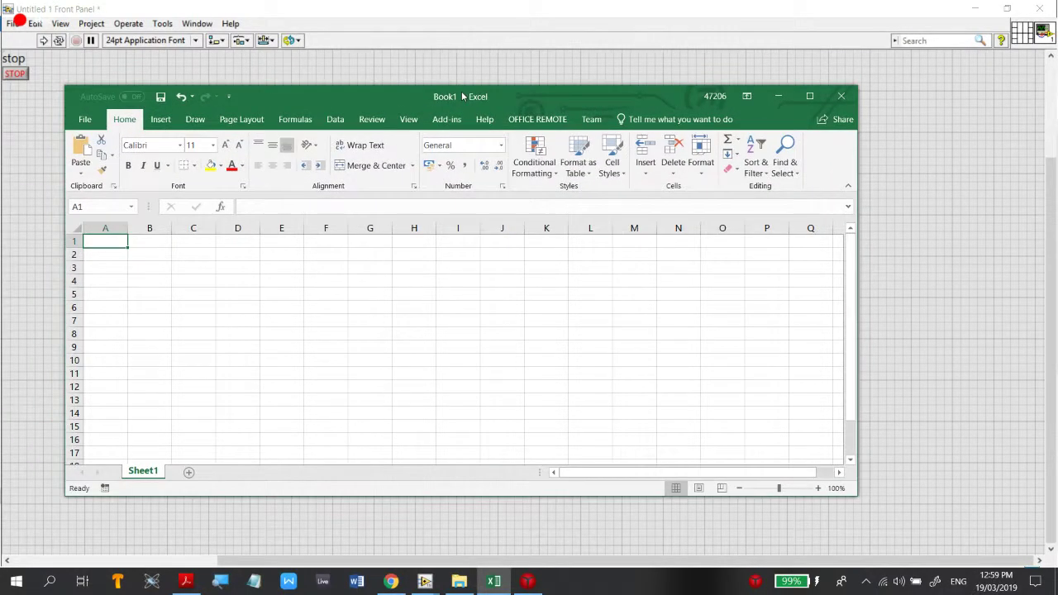
double_click(461, 91)
click(16, 581)
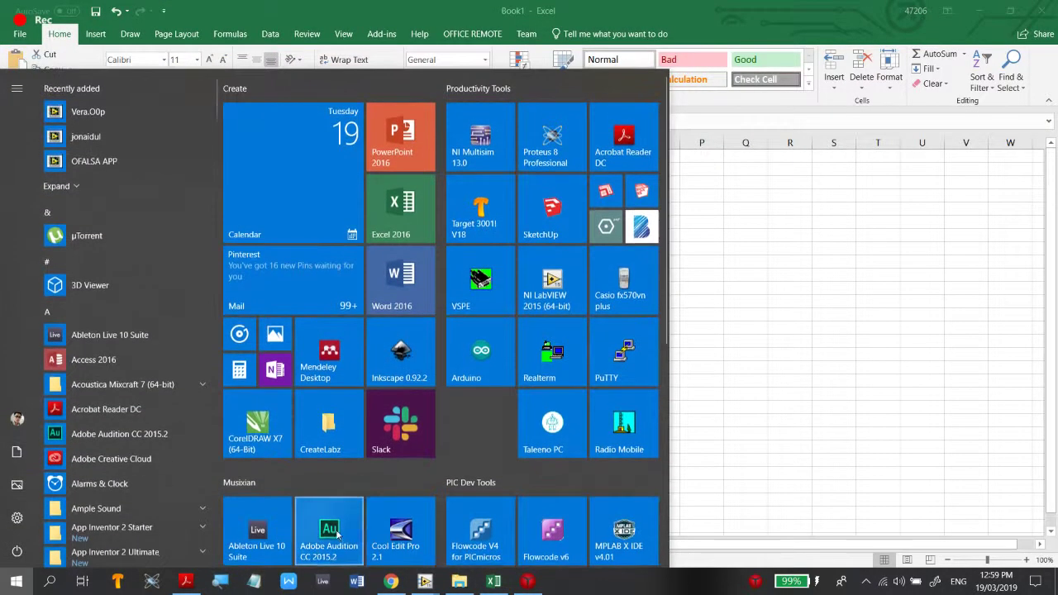
click(765, 298)
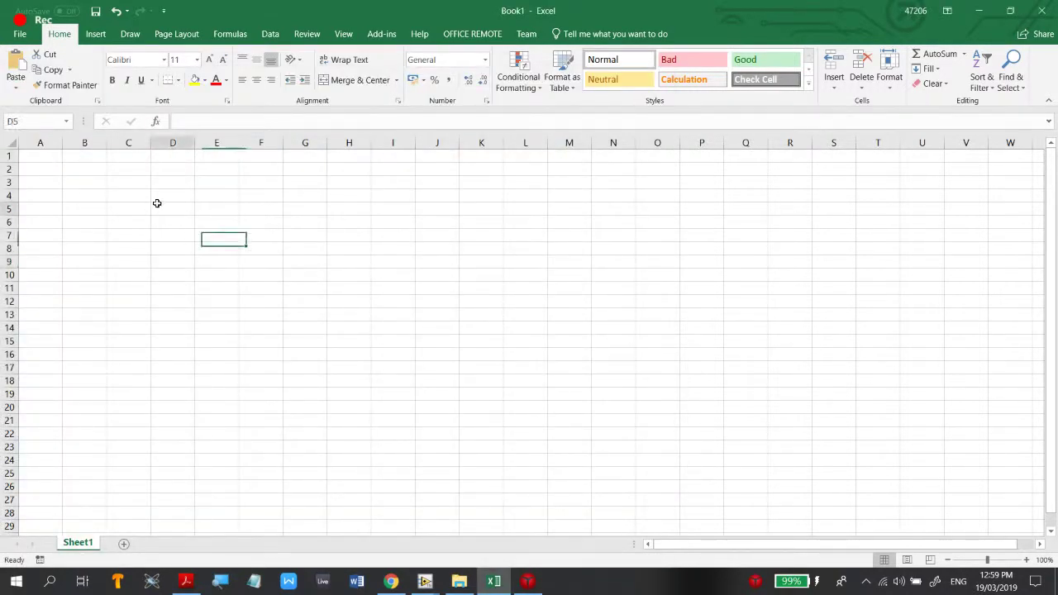
click(373, 266)
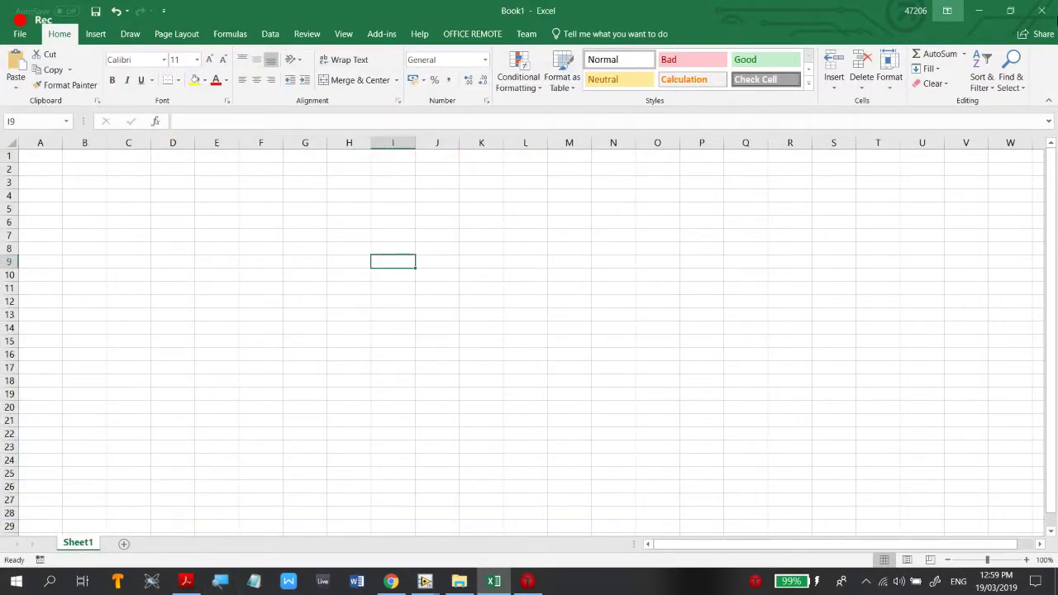
Minimize Excel and write the line "Name, Adress, Signature" in a new Notepad document
click(983, 11)
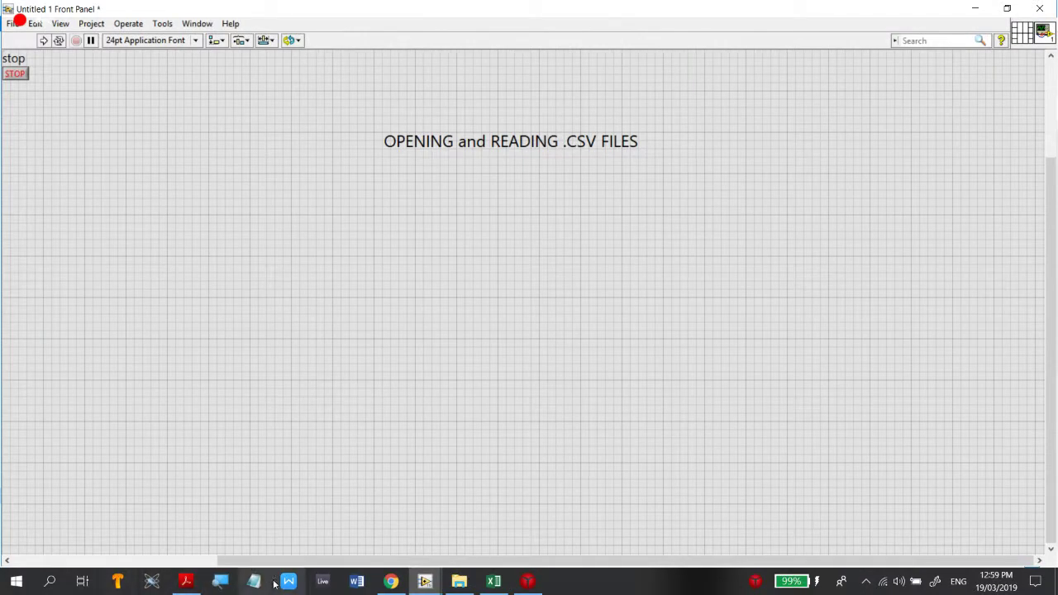
click(16, 581)
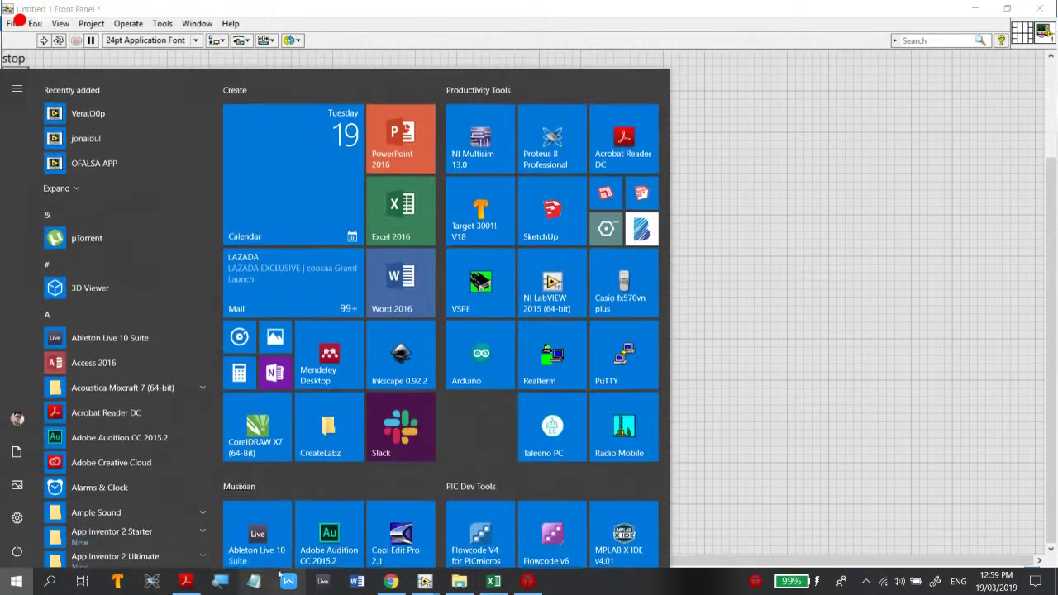
click(515, 188)
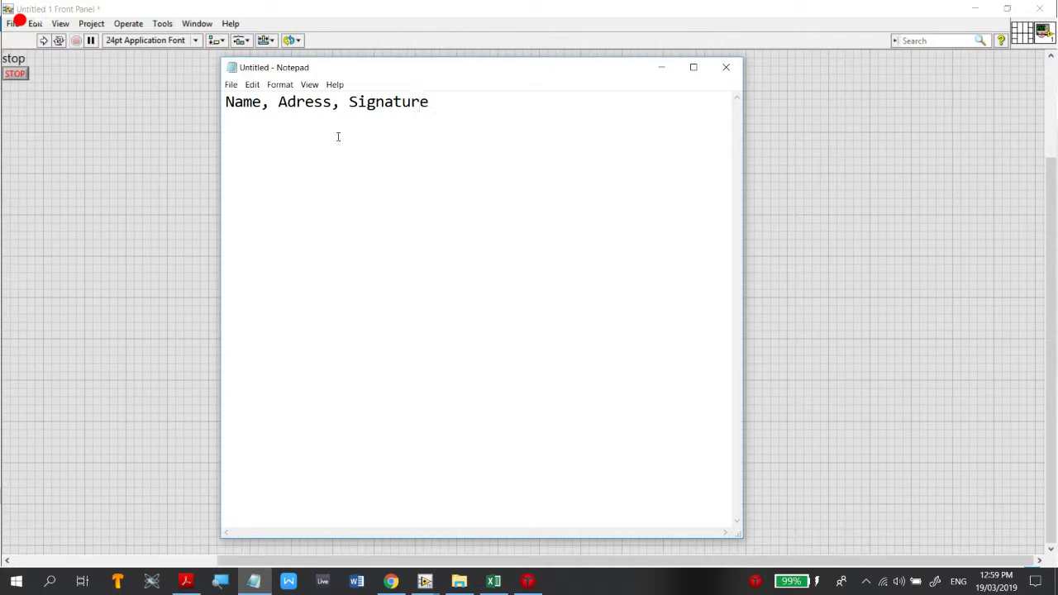
Save the text as Sample CSV.csv on the LENOVO (D:) drive and maximize the Notepad window
click(231, 85)
click(285, 141)
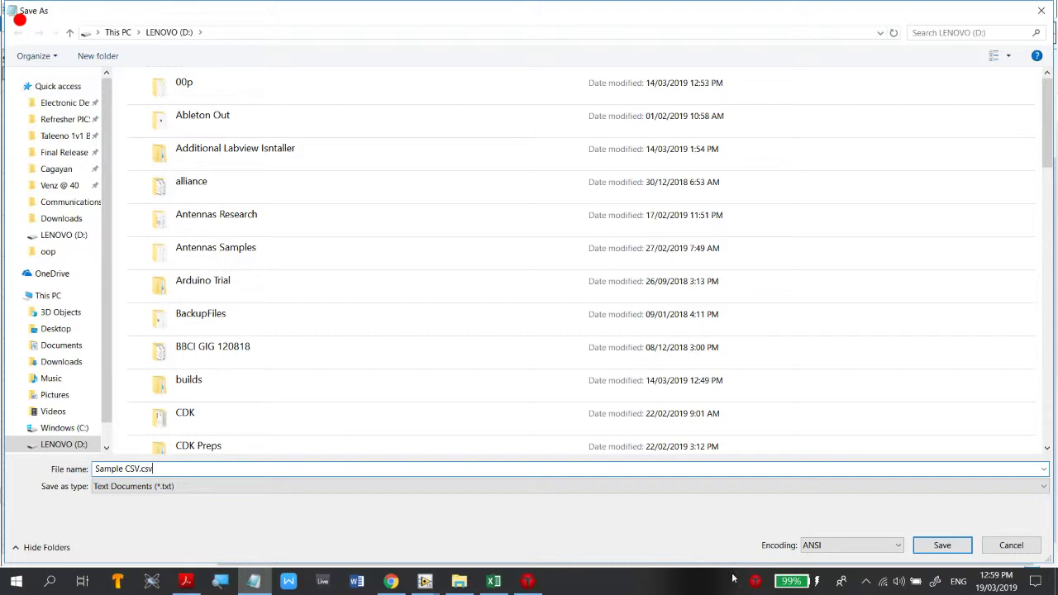
click(943, 546)
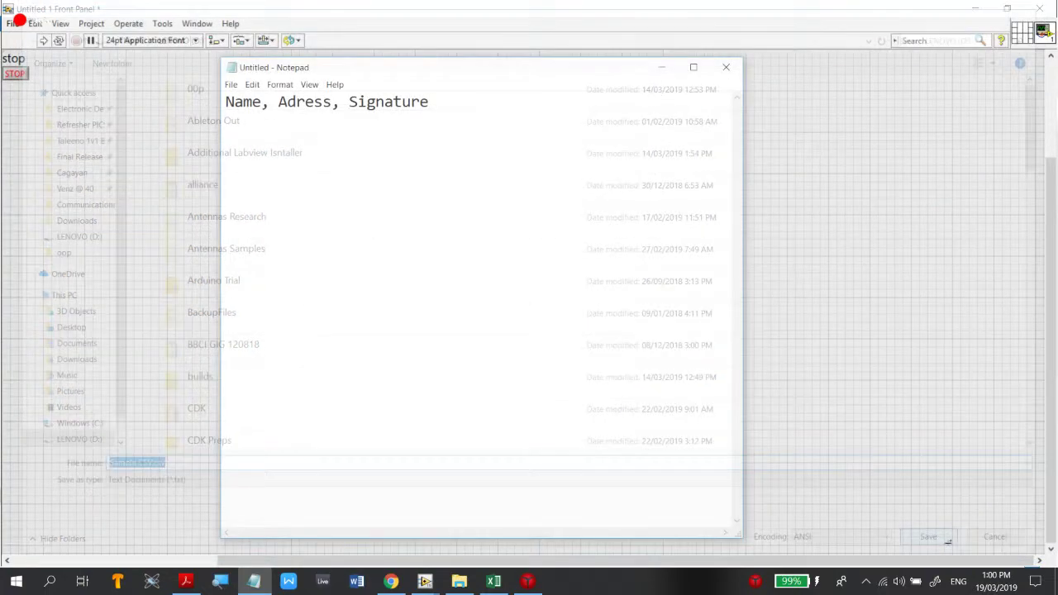
click(693, 66)
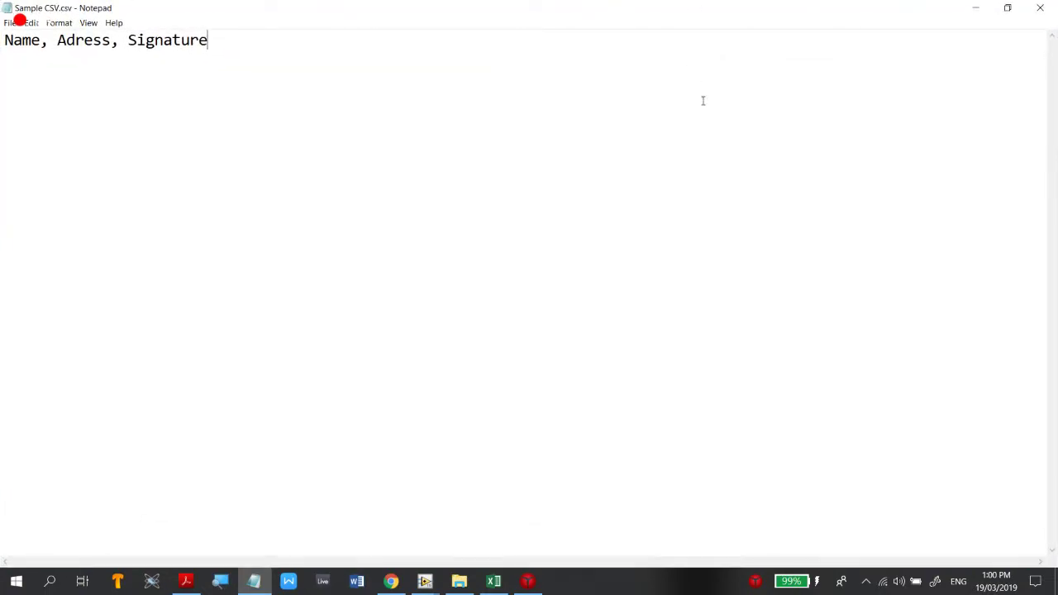
Find Sample CSV.csv on the LENOVO (D:) drive in File Explorer and open it with Excel
key(alt+Tab)
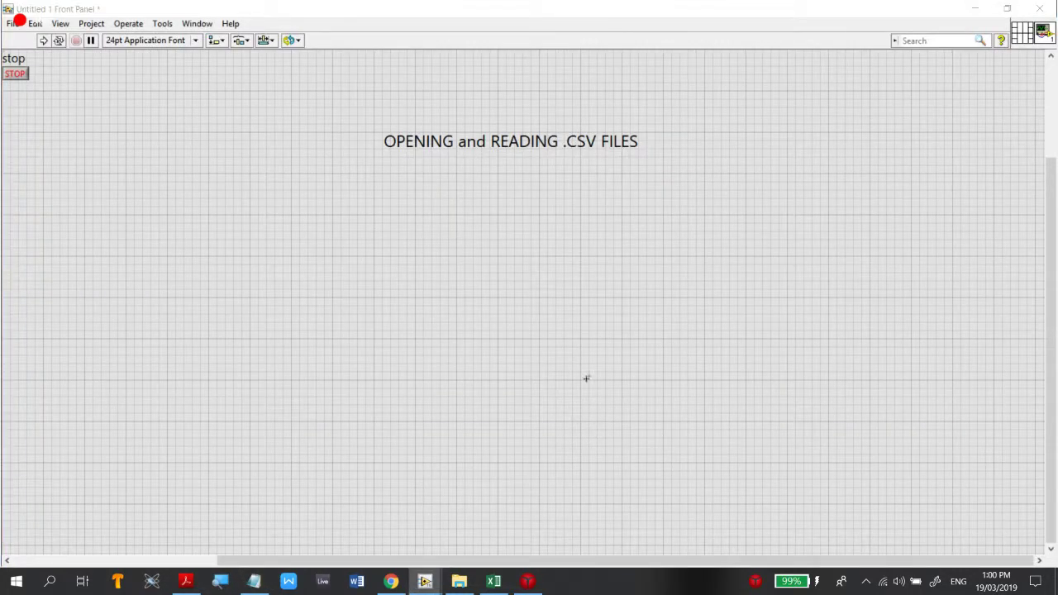
key(super+e)
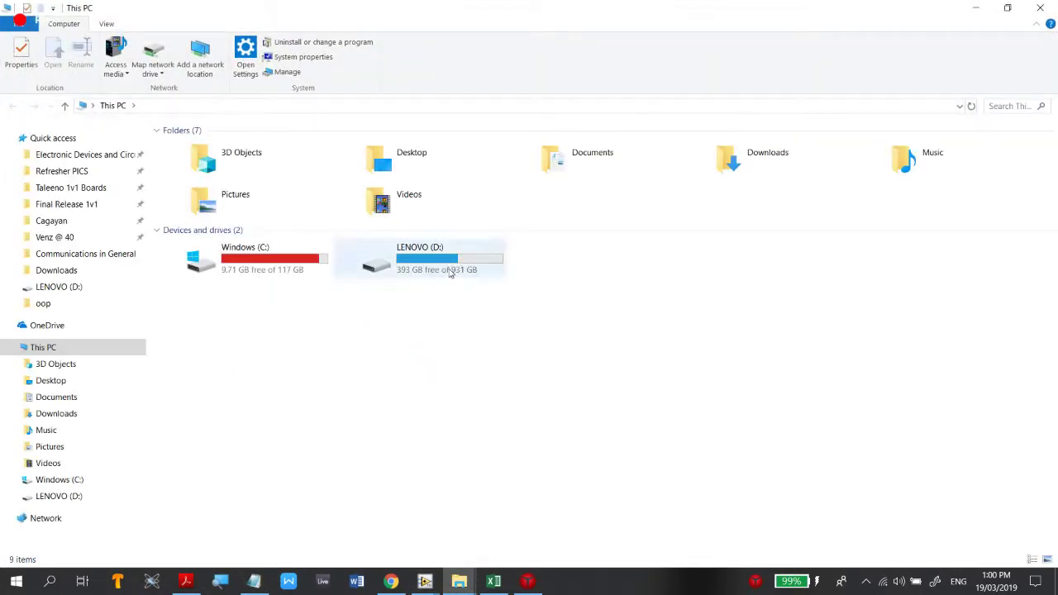
double_click(417, 262)
scroll(519, 386, down, 6)
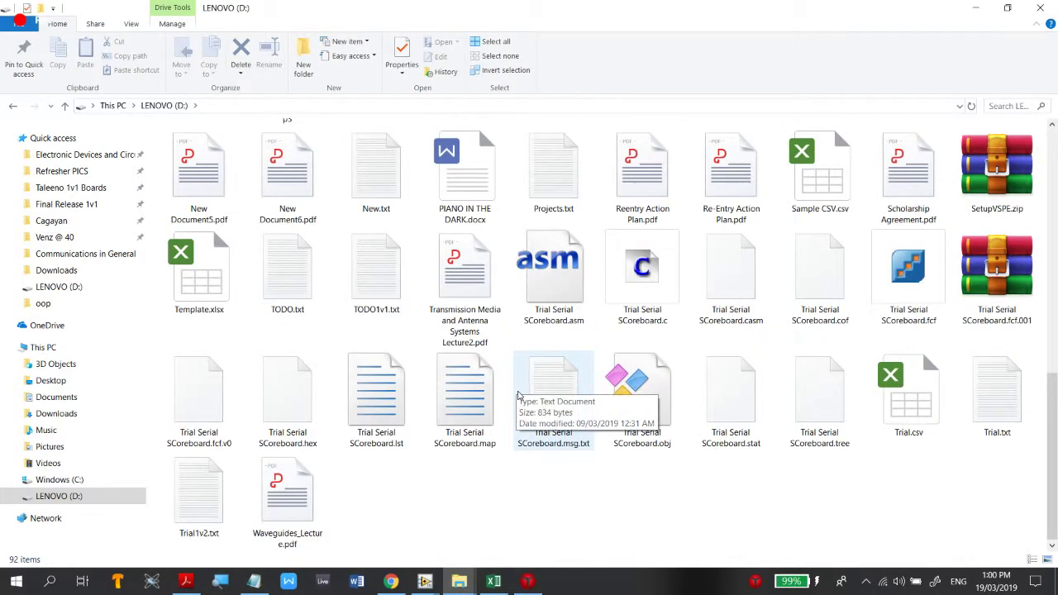
key(s)
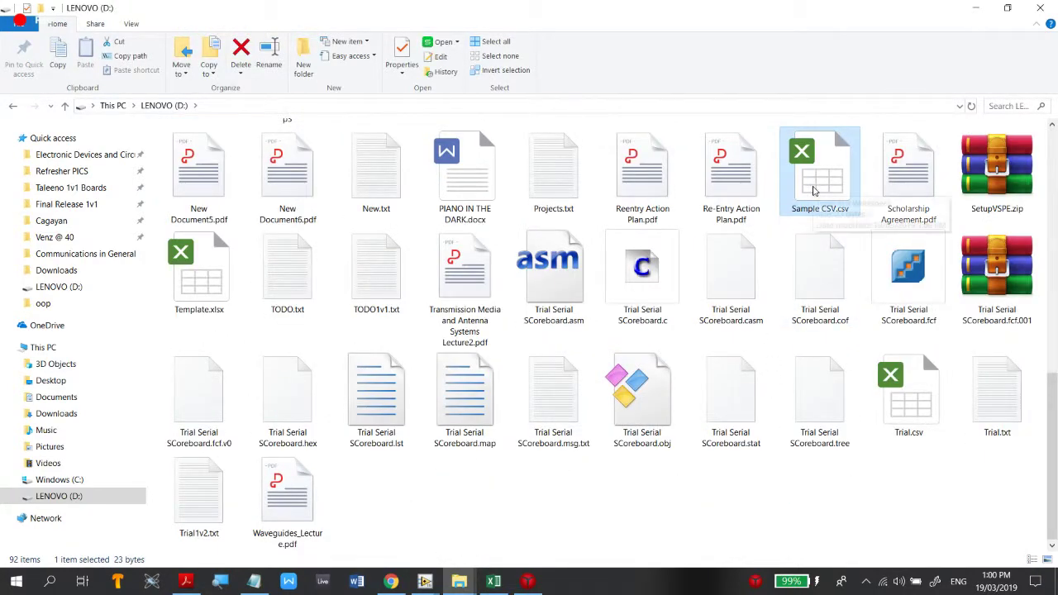
right_click(814, 192)
mouse_move(742, 318)
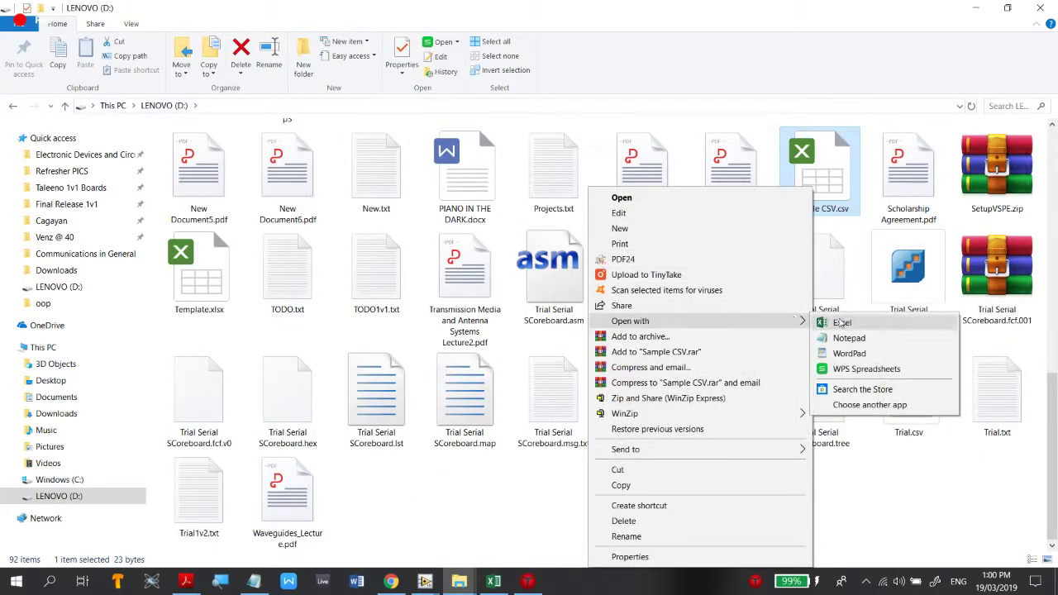
click(844, 321)
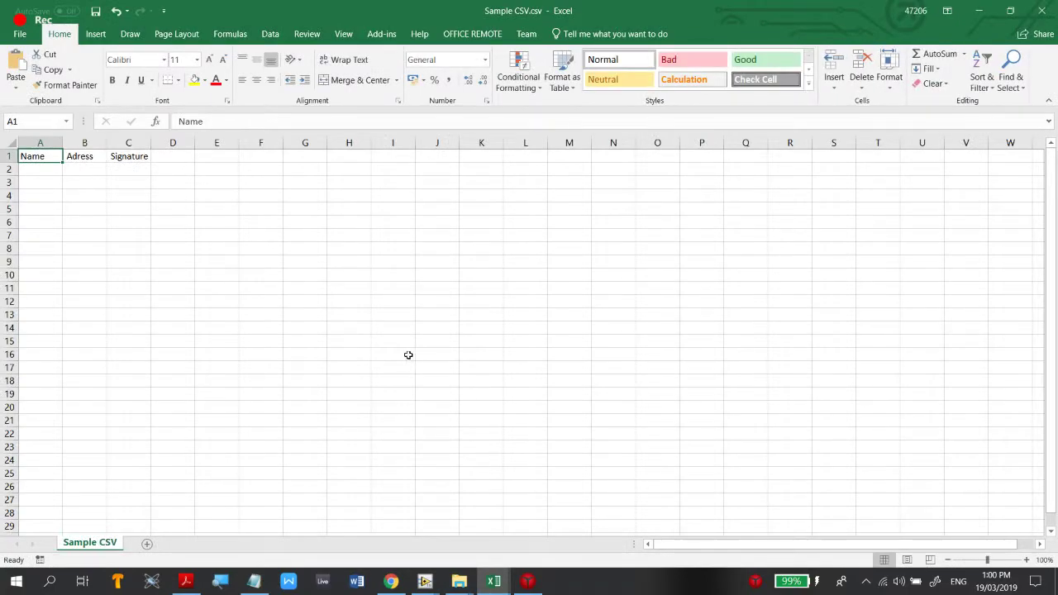
click(290, 370)
click(81, 201)
click(52, 177)
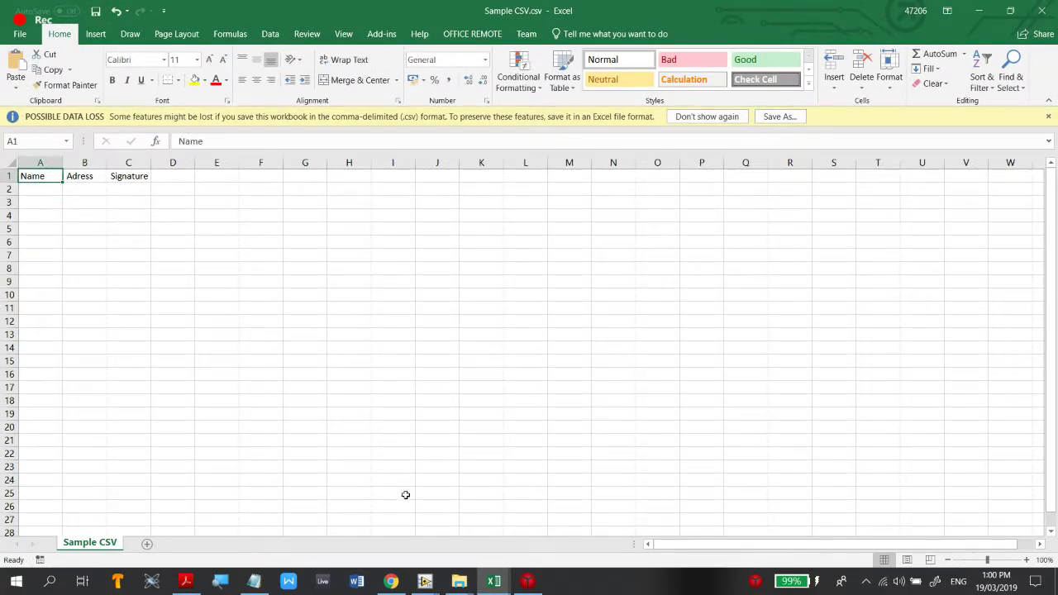
Switch to Notepad to review the comma-separated header line of Sample CSV.csv, and return to Excel
click(255, 581)
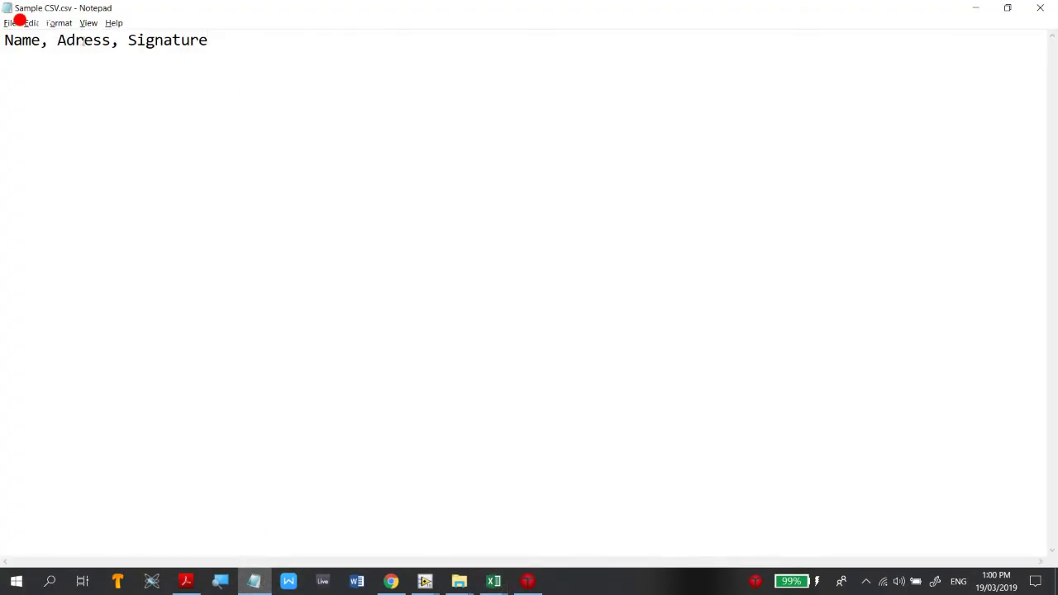
drag(242, 43, 3, 42)
drag(222, 43, 4, 41)
click(265, 87)
click(975, 9)
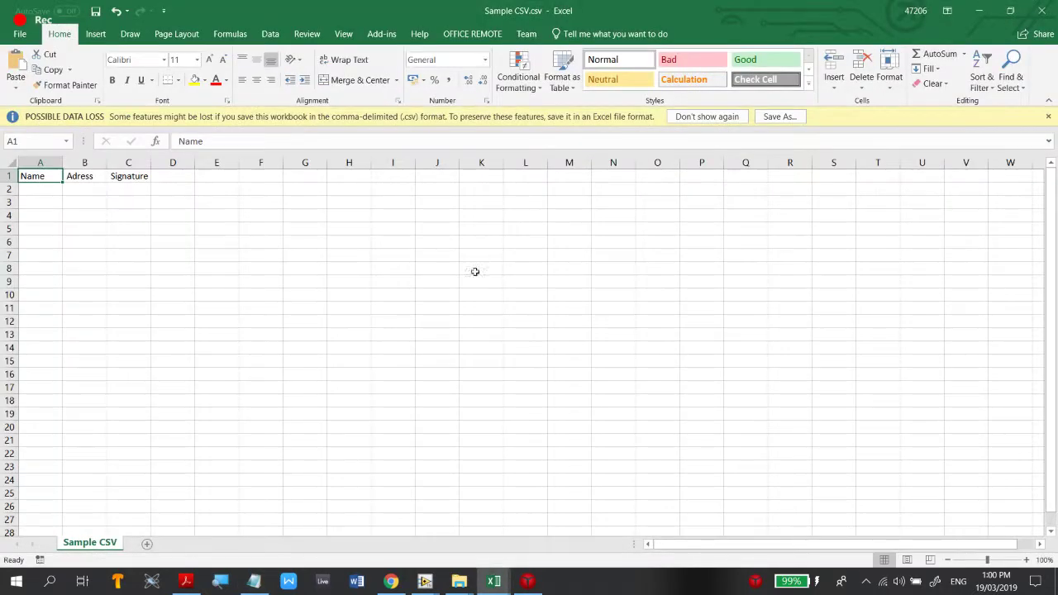
Examine how the Name, Adress and Signature headers are placed in cells A1 to C1 in Excel
click(476, 279)
click(116, 216)
click(41, 176)
click(167, 185)
drag(48, 177, 155, 177)
click(152, 224)
click(49, 174)
click(92, 175)
click(142, 176)
click(149, 205)
click(40, 181)
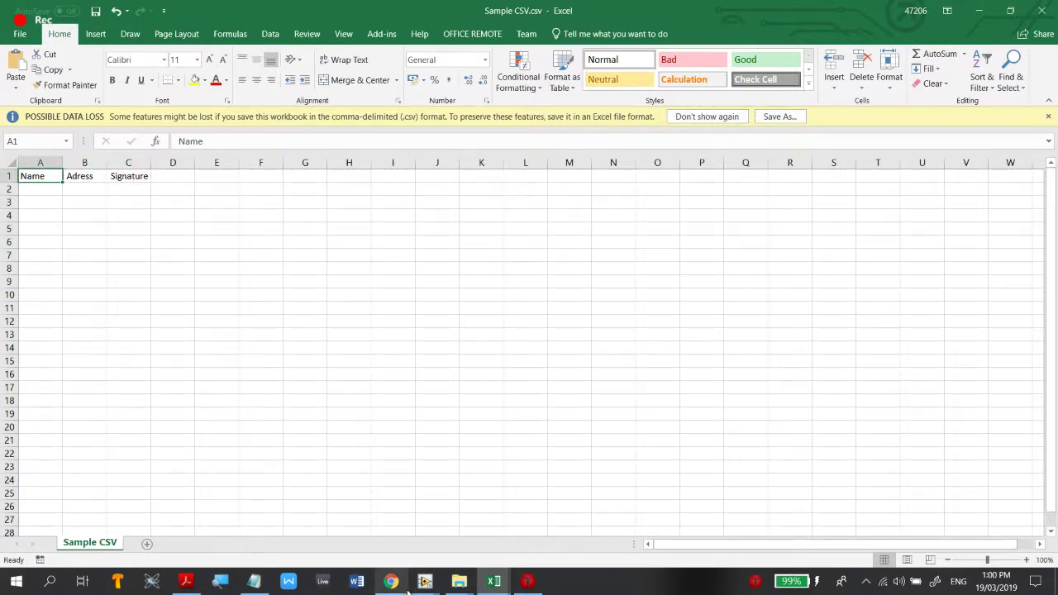
click(104, 216)
click(50, 177)
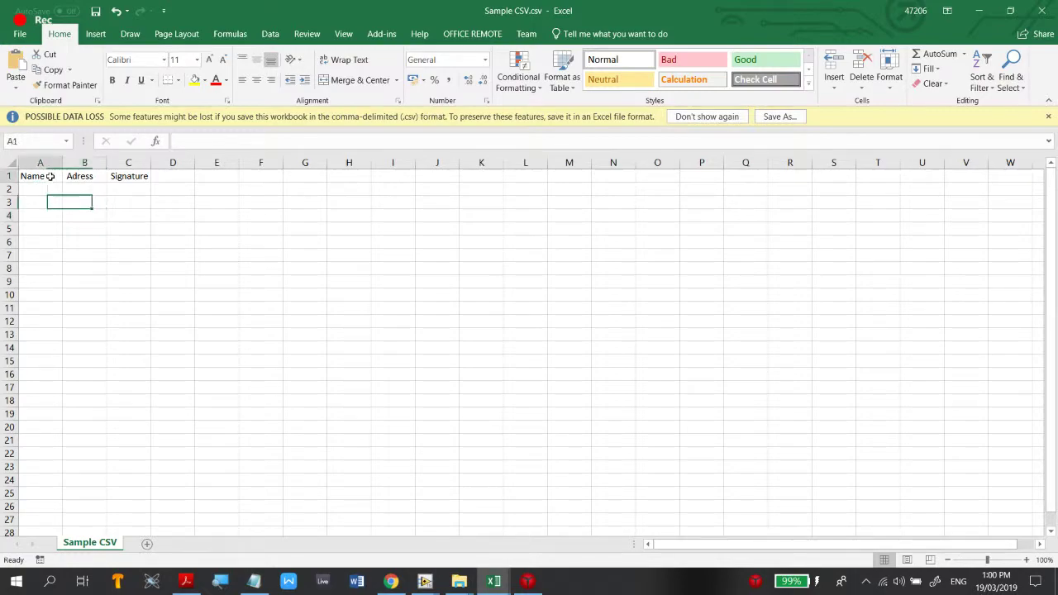
click(134, 251)
click(46, 176)
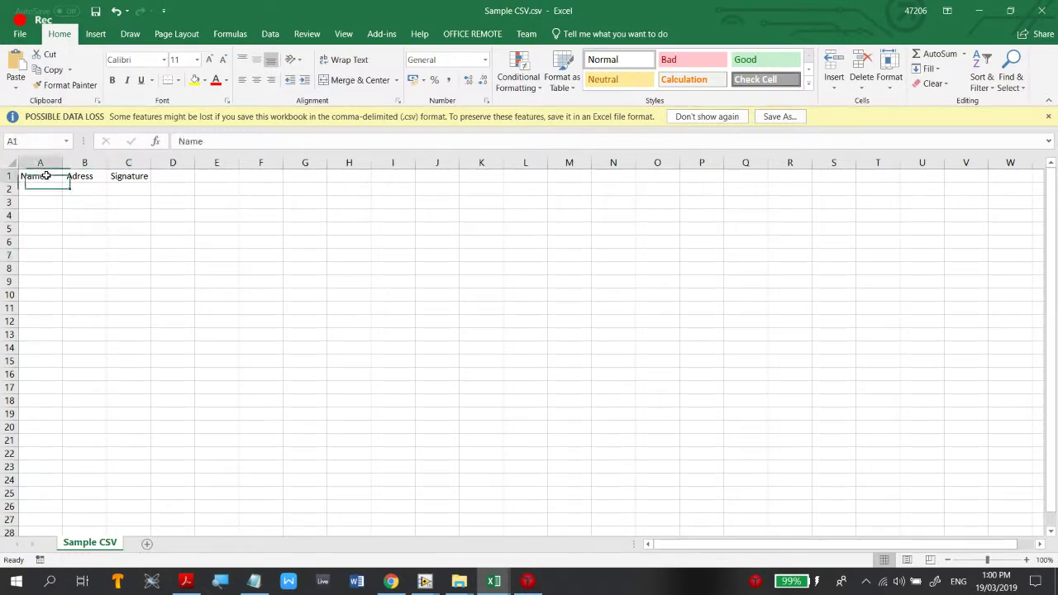
Compare the comma-separated line in Notepad with the separate header cells in row 1 in Excel
click(255, 581)
drag(216, 45, 5, 55)
click(286, 107)
drag(375, 6, 399, 221)
click(578, 207)
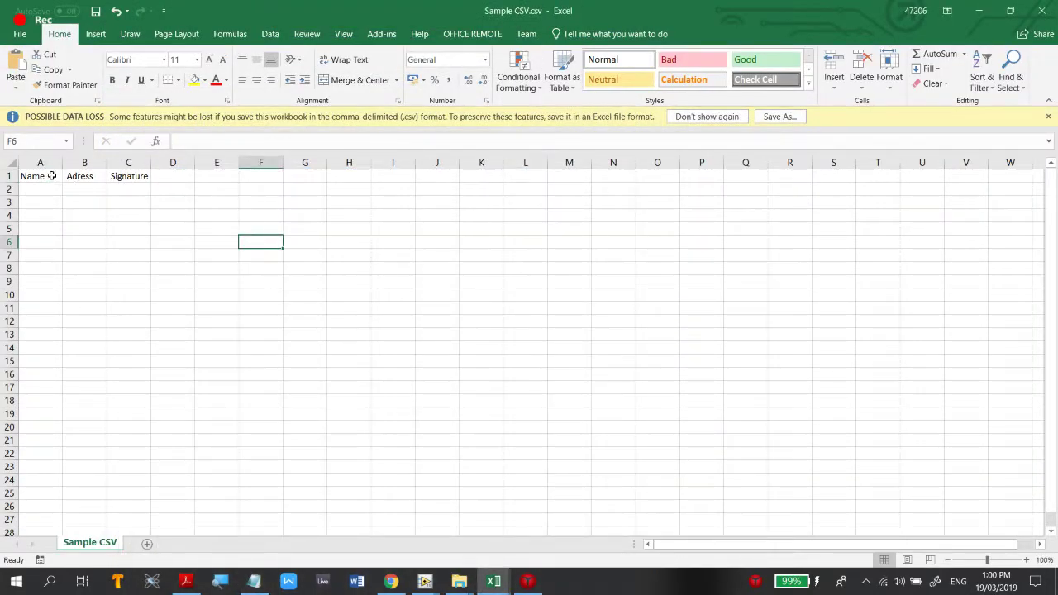
click(84, 176)
click(172, 202)
click(39, 176)
click(84, 176)
click(154, 219)
click(205, 373)
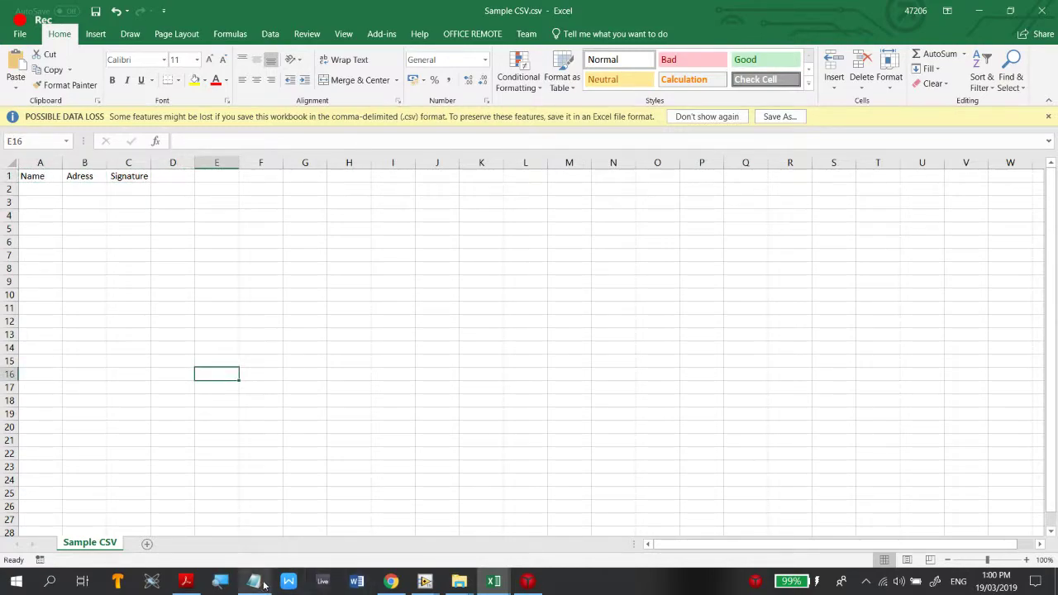
Close the CSV file in Excel and add a comma-separated row in Notepad below the headers, with a first name, an address and the signature Way pirma
click(586, 319)
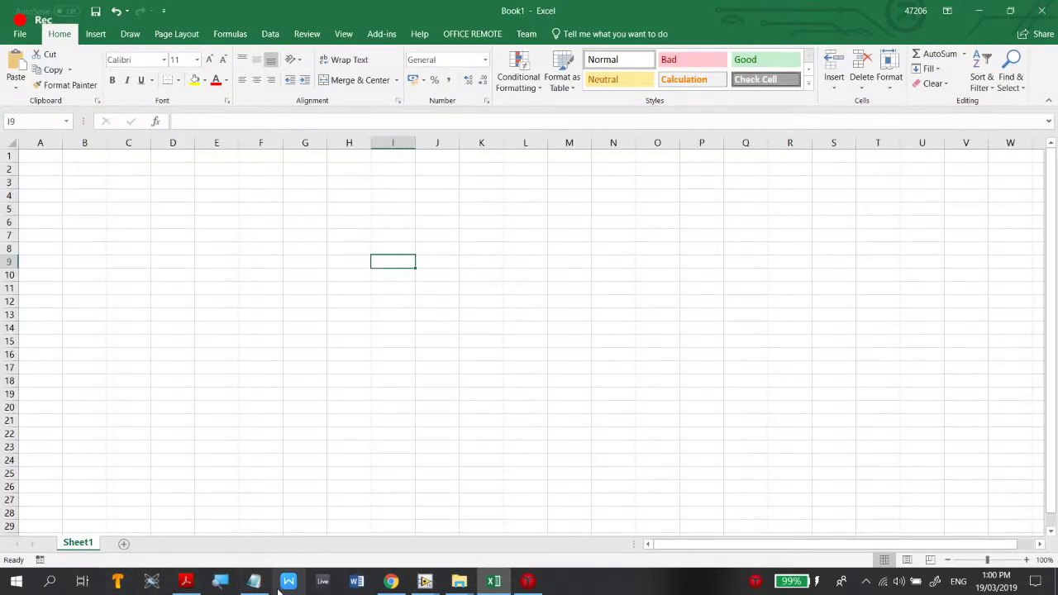
click(254, 582)
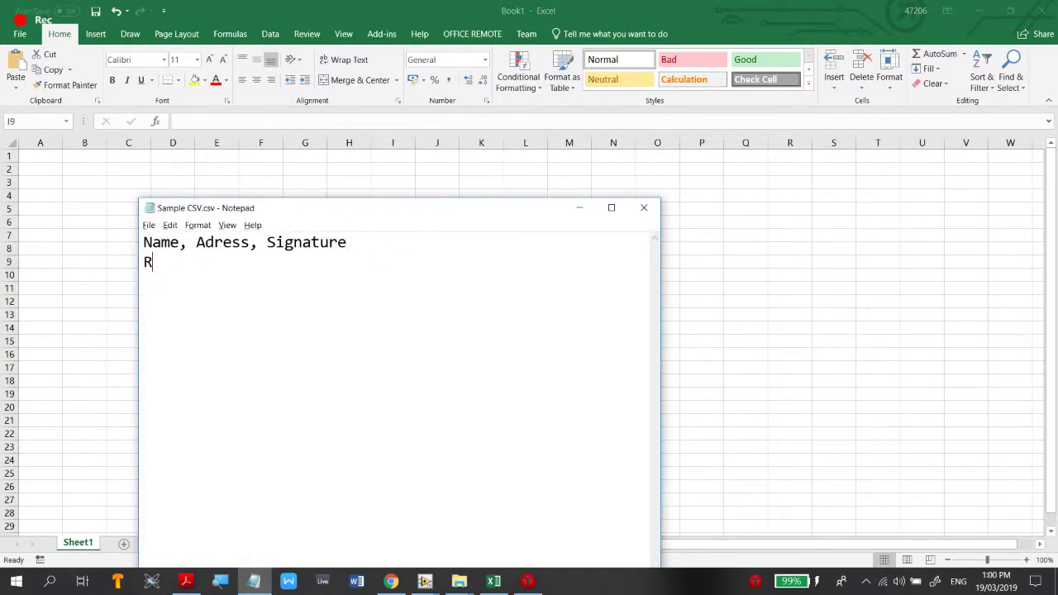
text(Robert, Malasila, Way pirma)
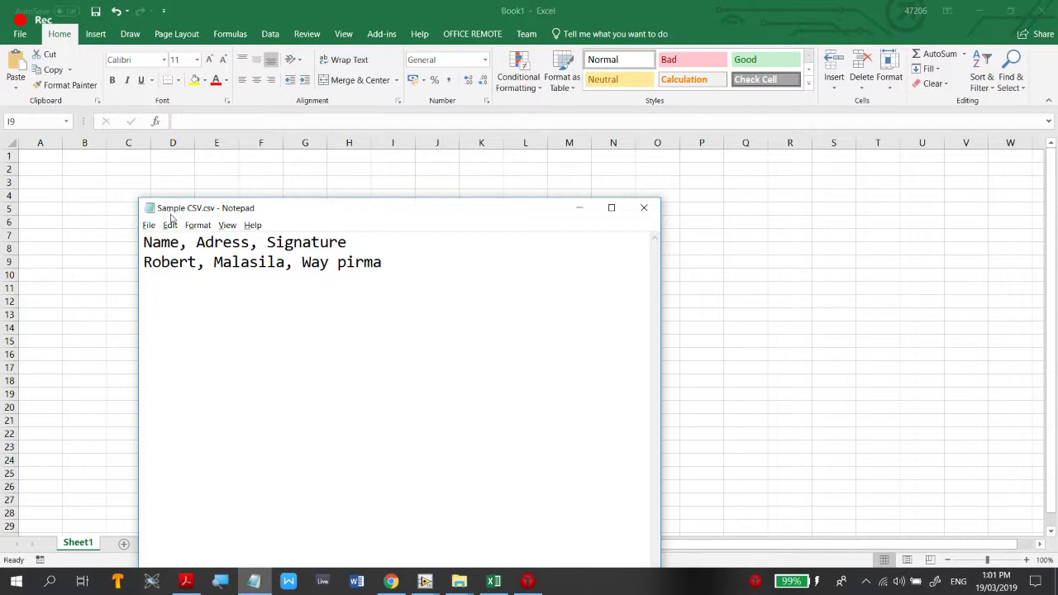
Save the edited Sample CSV.csv and close Notepad
click(150, 225)
click(173, 278)
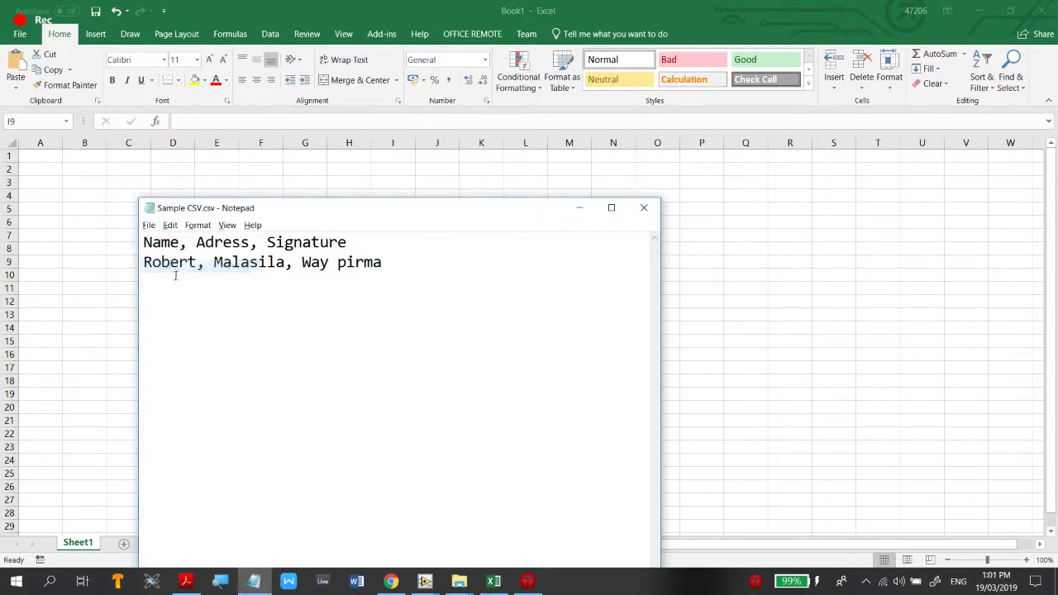
click(644, 207)
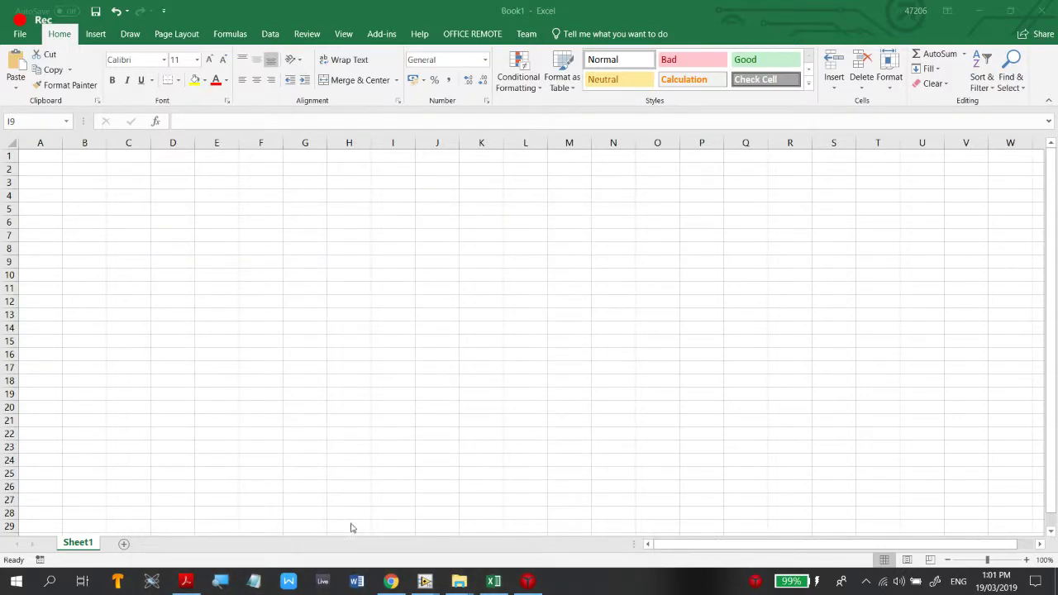
Switch to the LENOVO (D:) drive in File Explorer and open the updated Sample CSV.csv with Excel
key(alt+Tab)
key(Tab)
key(Tab)
key(Tab)
key(Tab)
key(Tab)
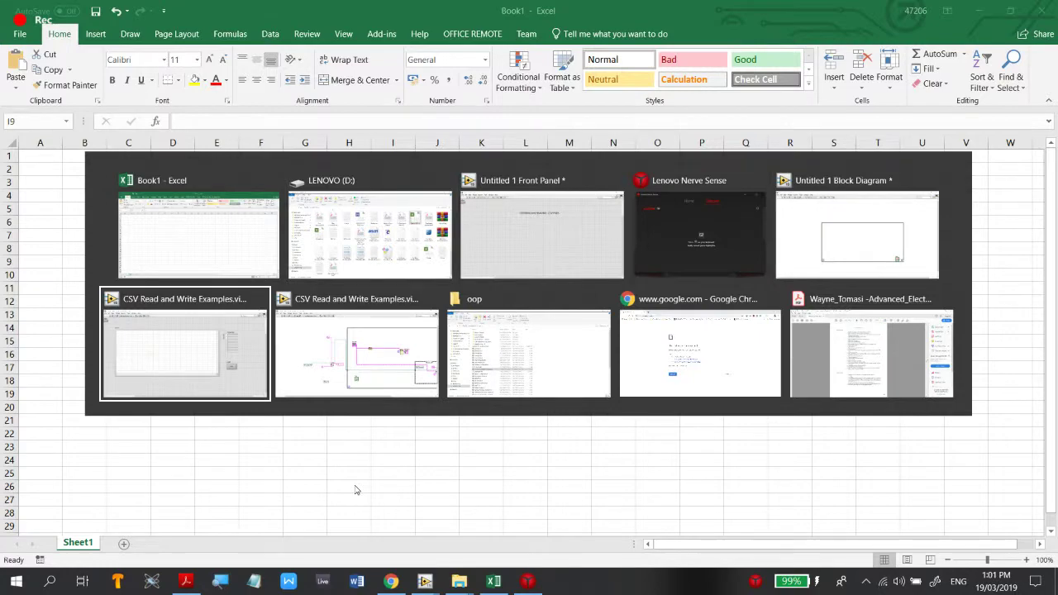
key(Tab)
key(Tab)
key(Tab)
key(Tab)
key(Tab)
key(Tab)
key(Tab)
key(Tab)
key(Tab)
key(Tab)
key(Tab)
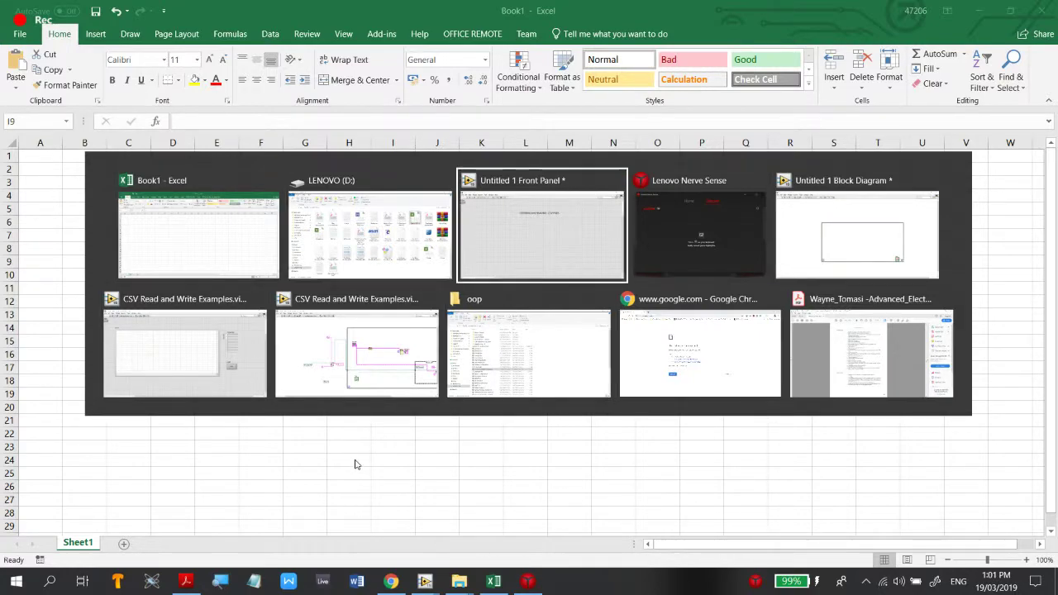
key(Tab)
key(Tab)
key(Tab)
key(Tab)
key(Tab)
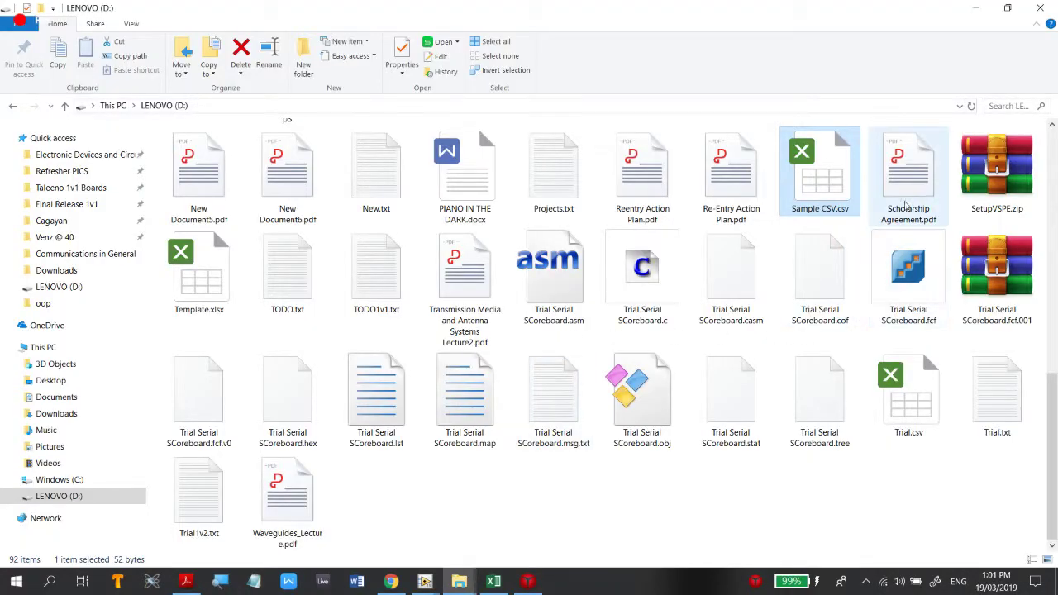
right_click(815, 209)
click(753, 320)
click(840, 322)
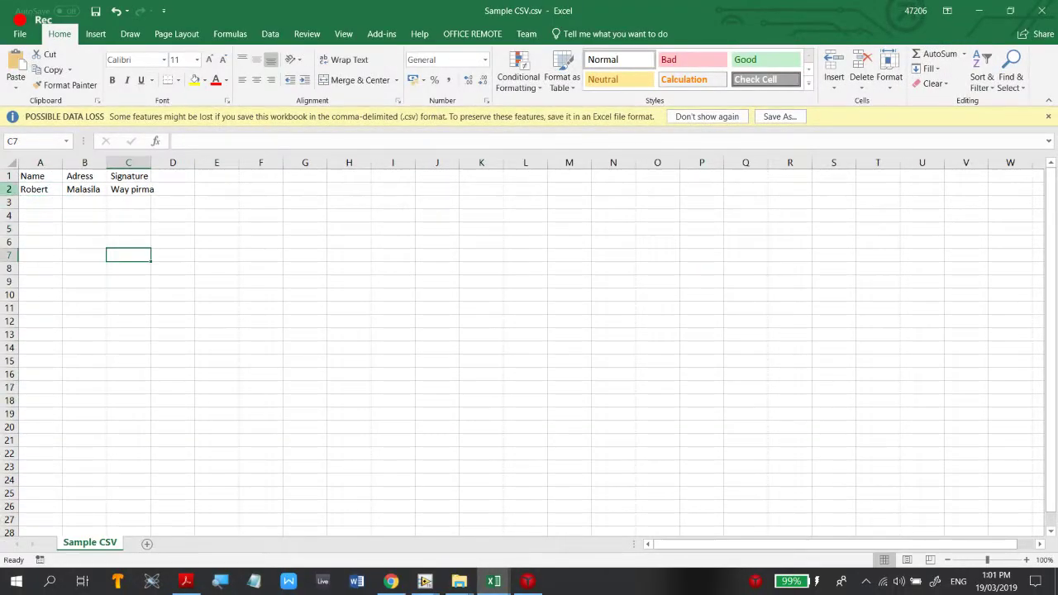
Examine how the values of the added comma-separated row are placed in cells A2 to C2
click(9, 189)
click(209, 280)
click(26, 191)
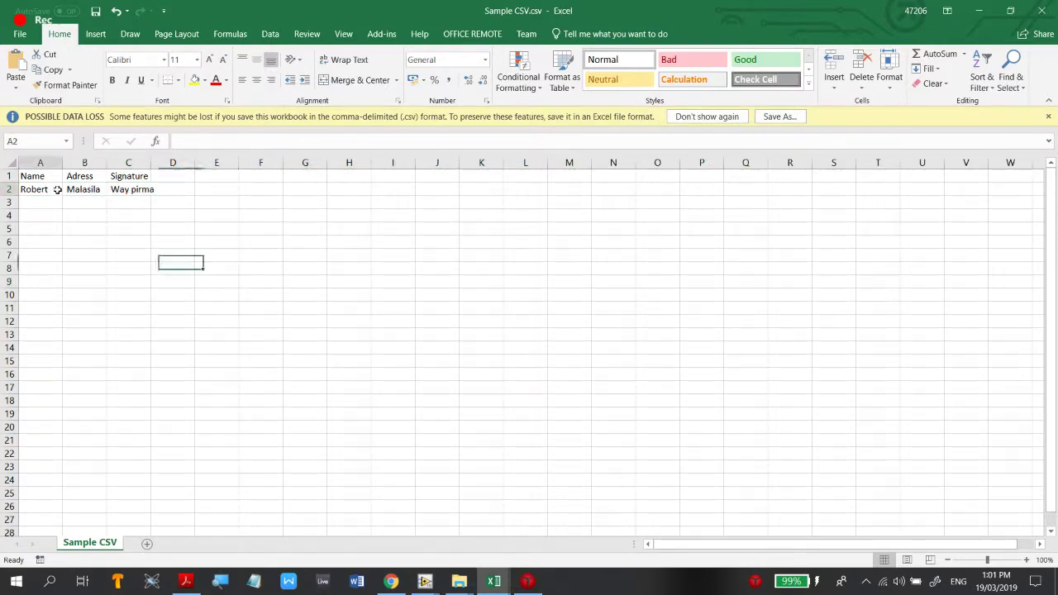
click(79, 190)
click(128, 189)
click(169, 229)
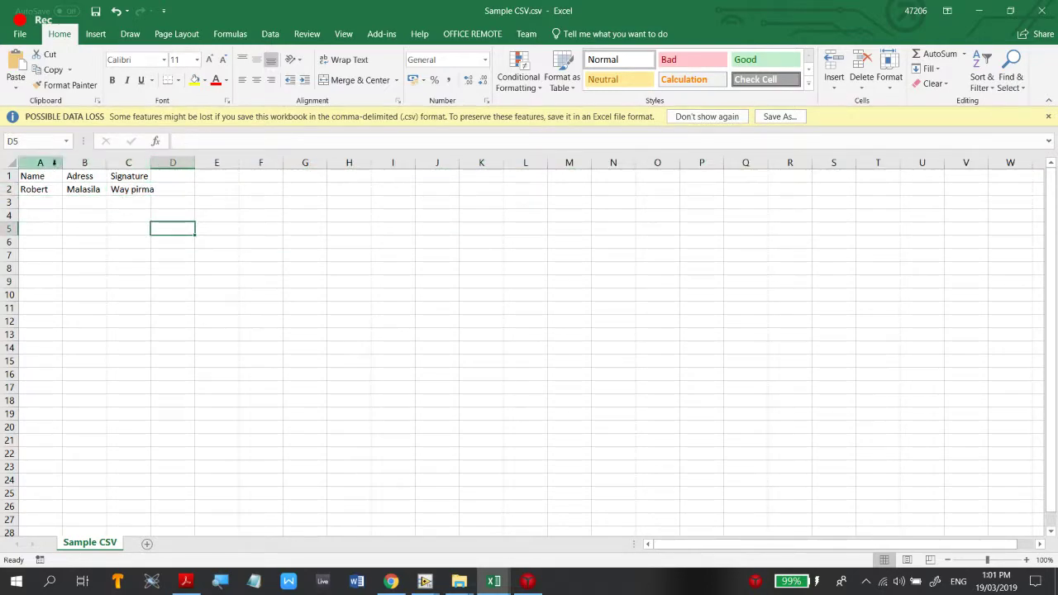
Widen columns A to C equally so that their contents fit inside the cells
drag(40, 163, 73, 168)
click(187, 230)
click(237, 295)
click(75, 184)
click(170, 242)
click(324, 295)
click(125, 251)
click(295, 330)
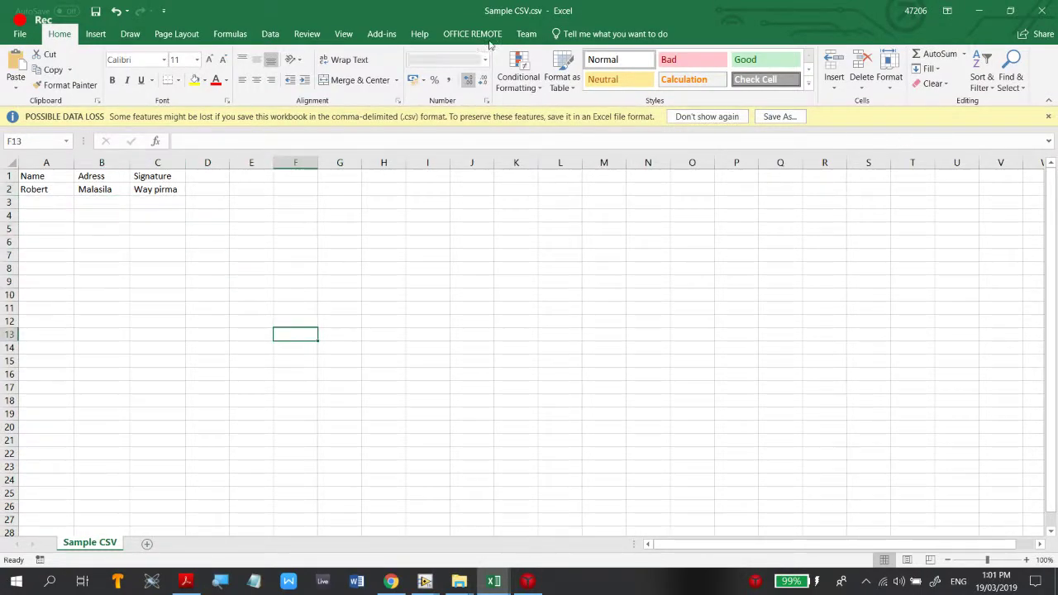
drag(604, 9, 554, 112)
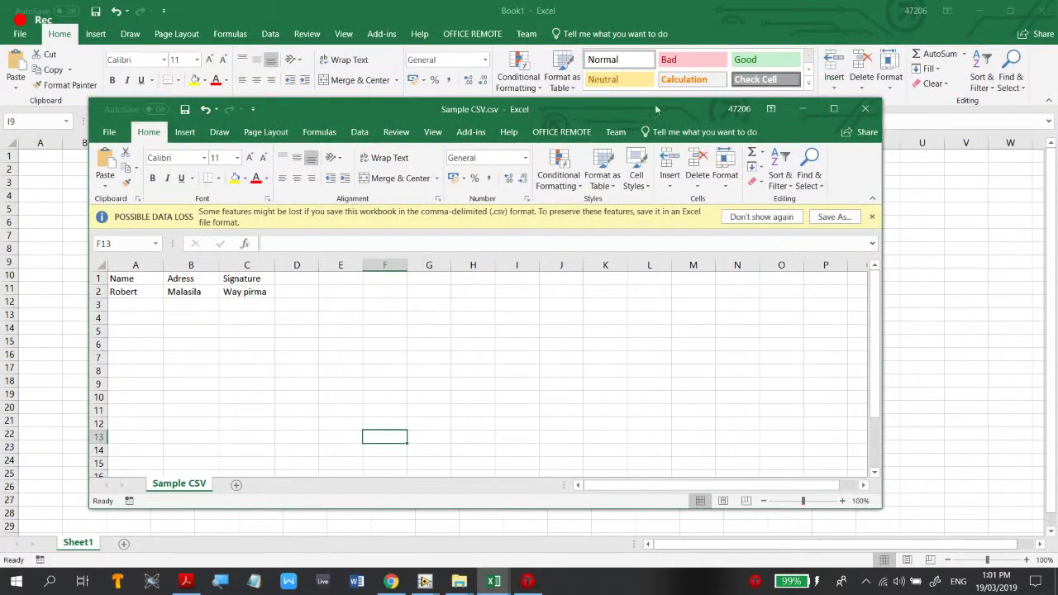
click(833, 109)
click(206, 242)
click(298, 324)
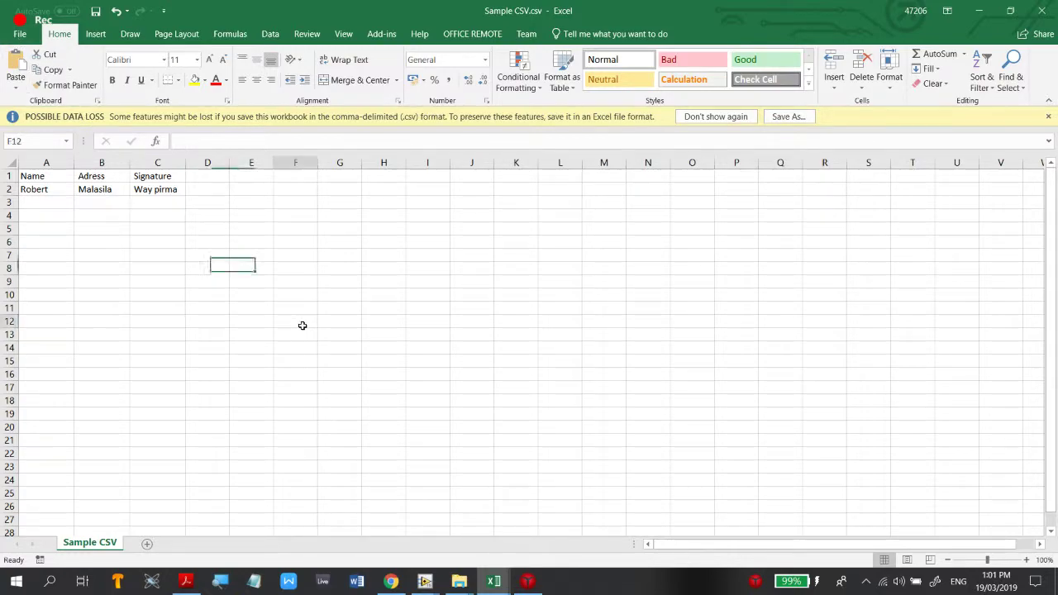
Close Sample CSV.csv in Excel without saving the changes
click(1033, 9)
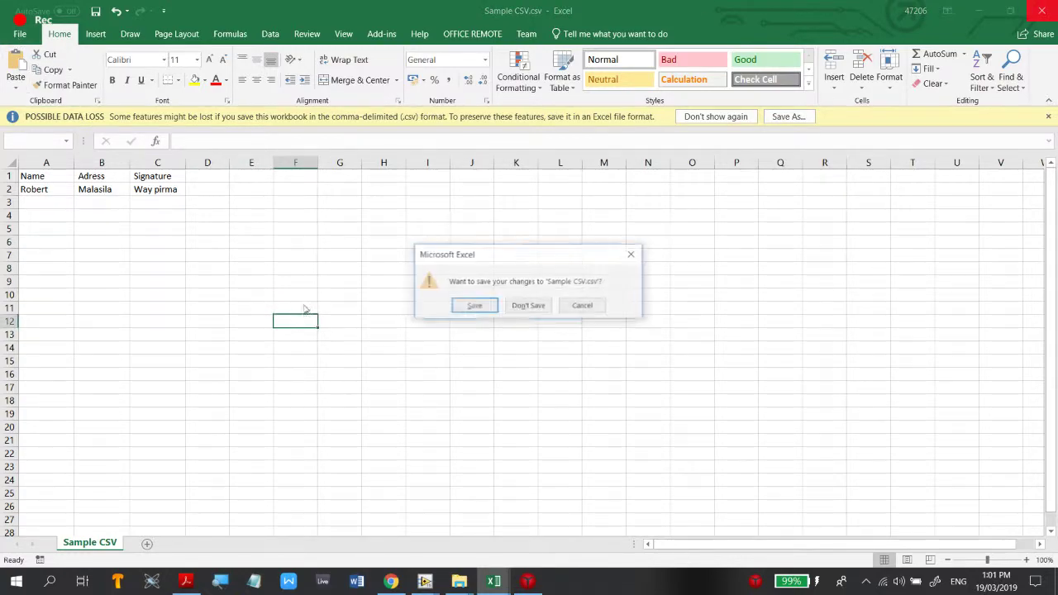
click(522, 309)
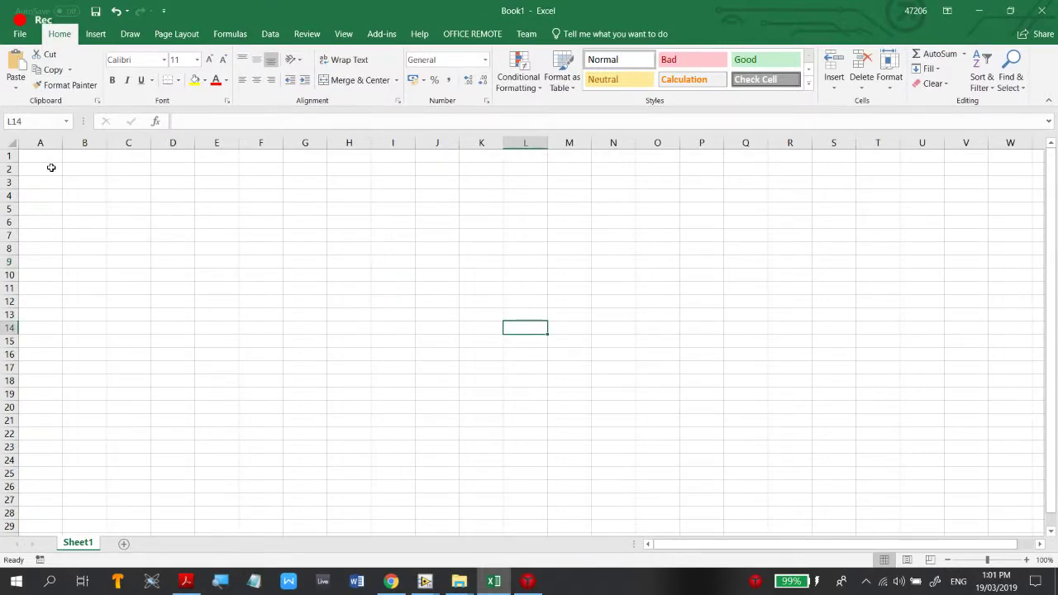
Review the file types offered for saving Book1 on drive D:, including CSV (Comma delimited), and leave without saving
click(19, 34)
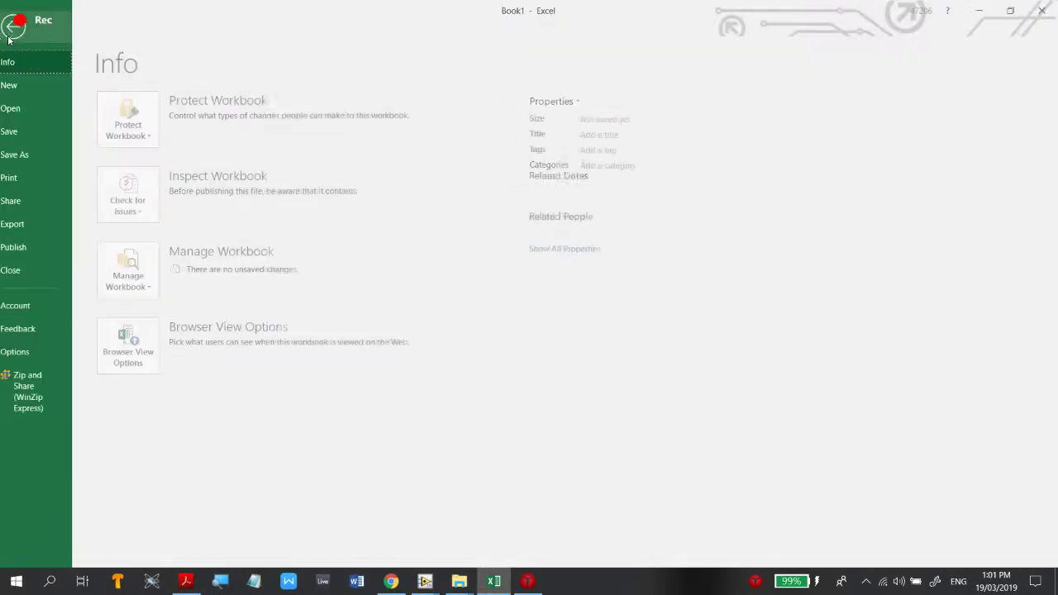
click(37, 155)
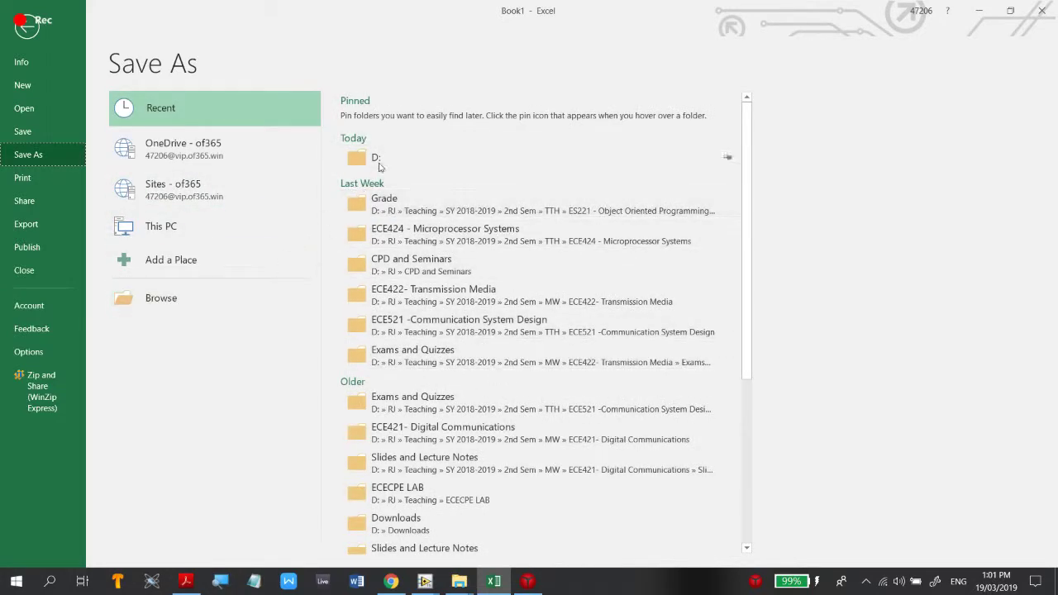
click(463, 298)
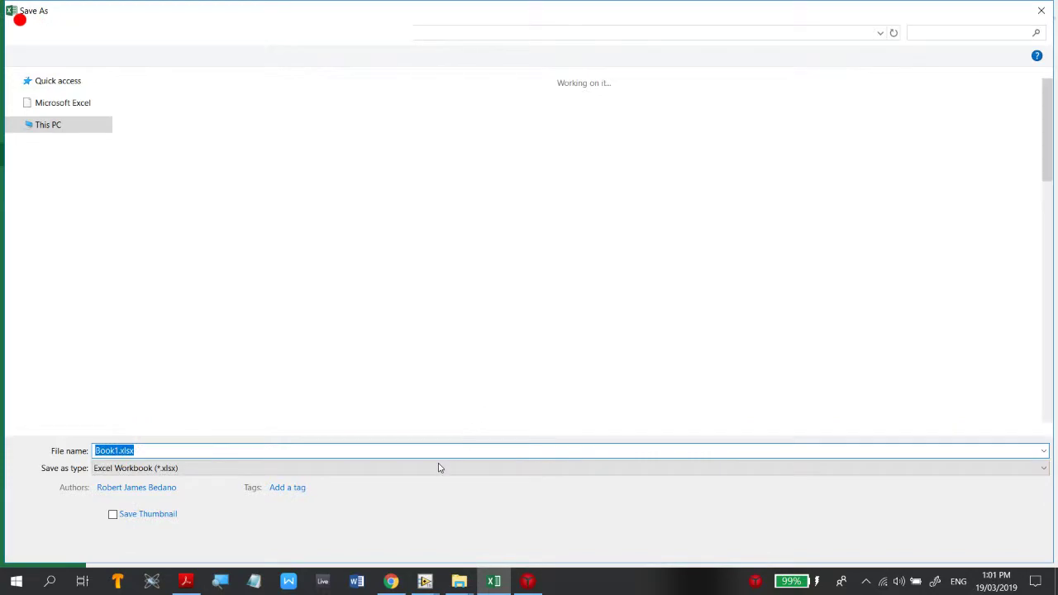
click(439, 468)
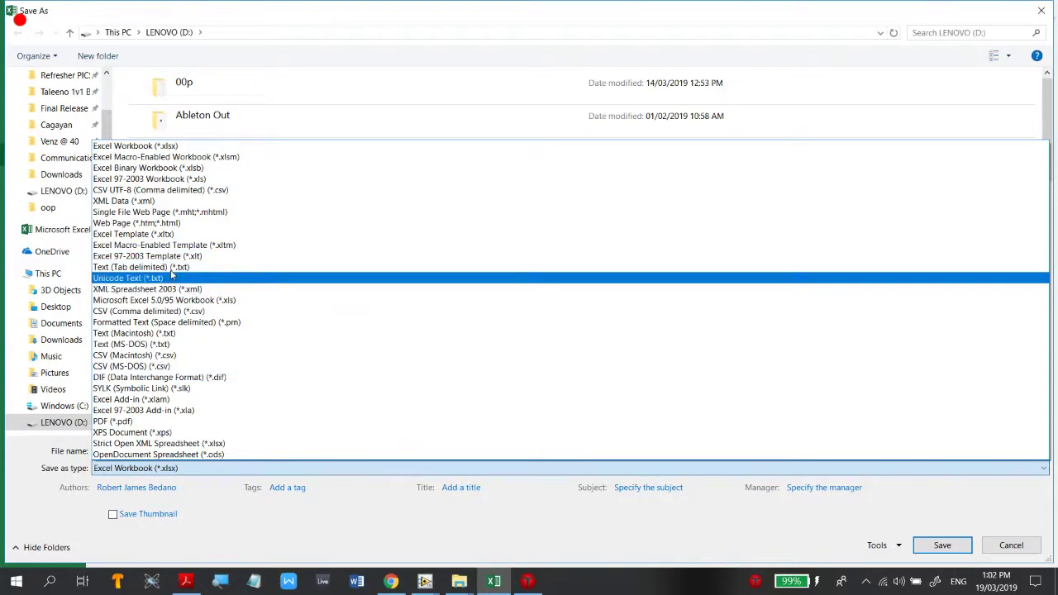
click(273, 300)
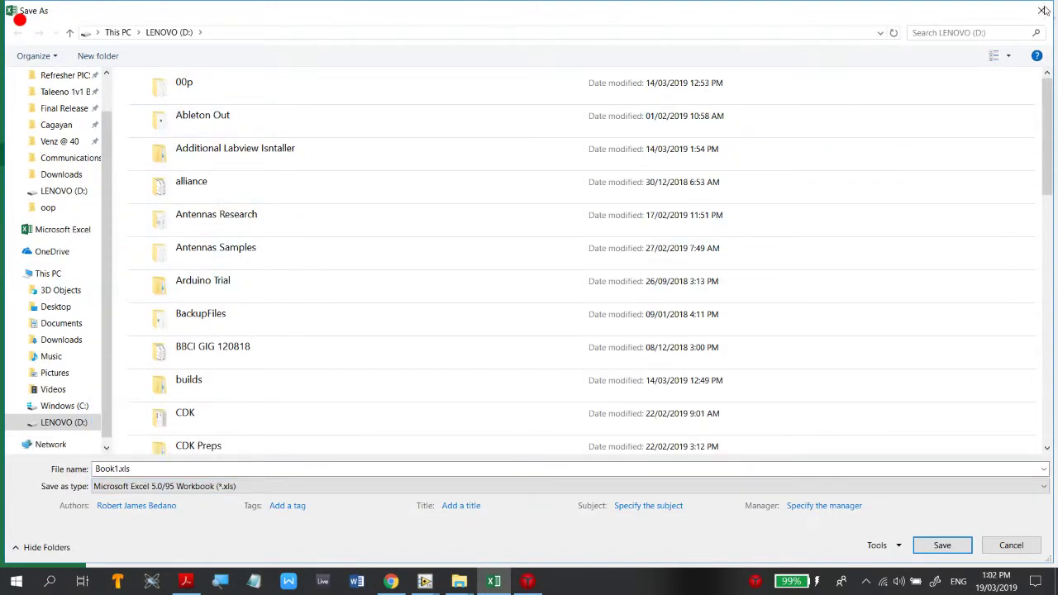
click(1044, 11)
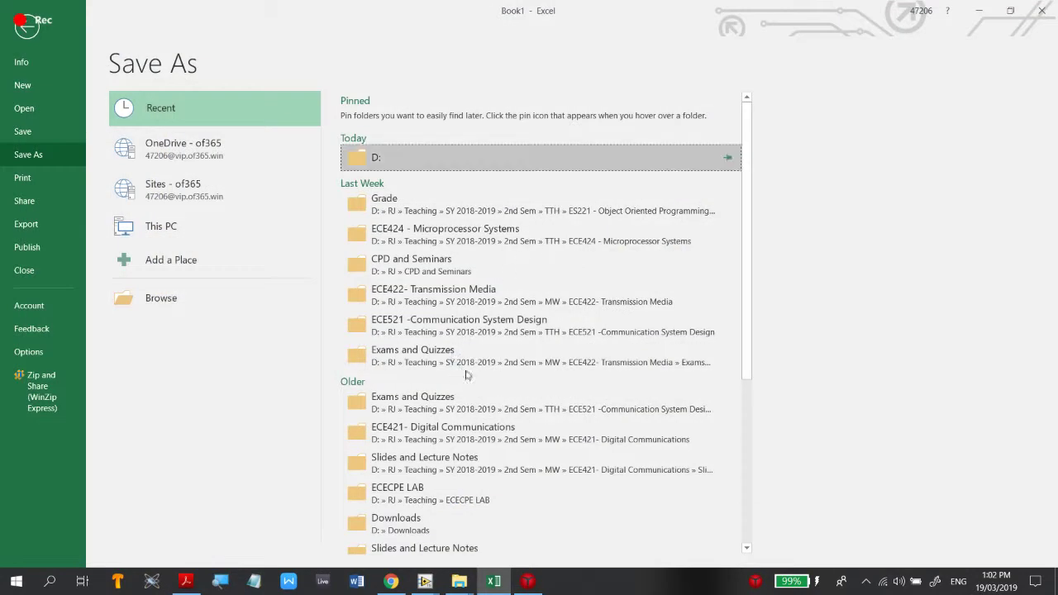
Cancel closing Book1, minimize Excel and return to the LENOVO (D:) drive in File Explorer
click(1040, 11)
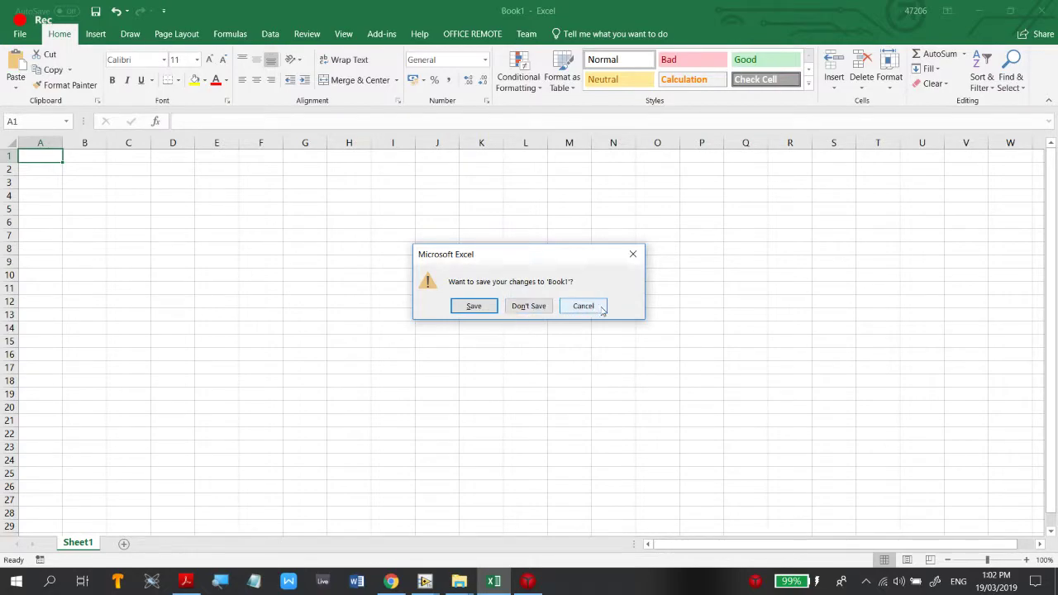
click(632, 253)
click(981, 11)
click(505, 504)
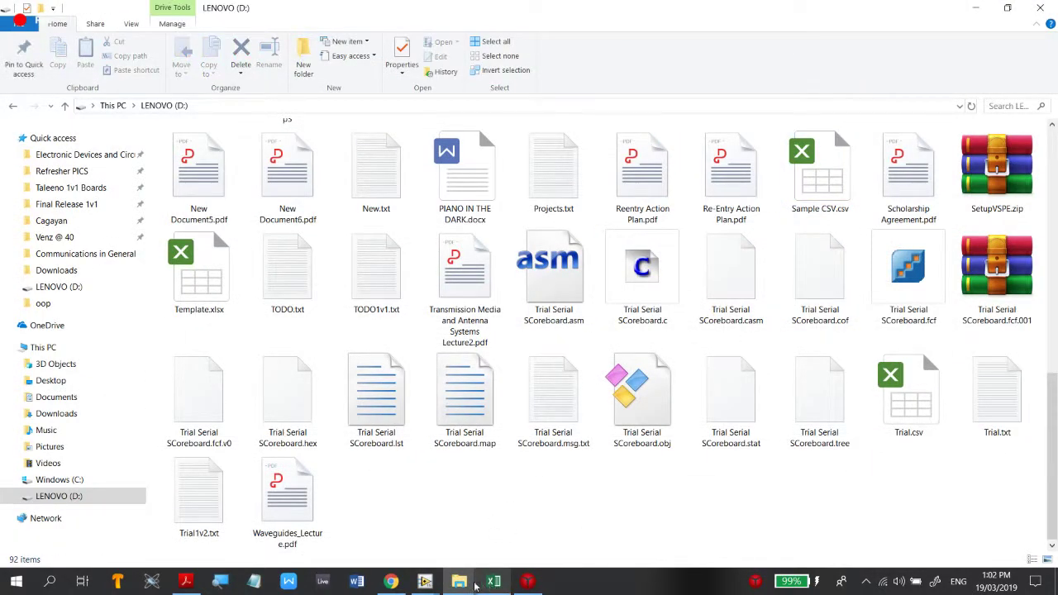